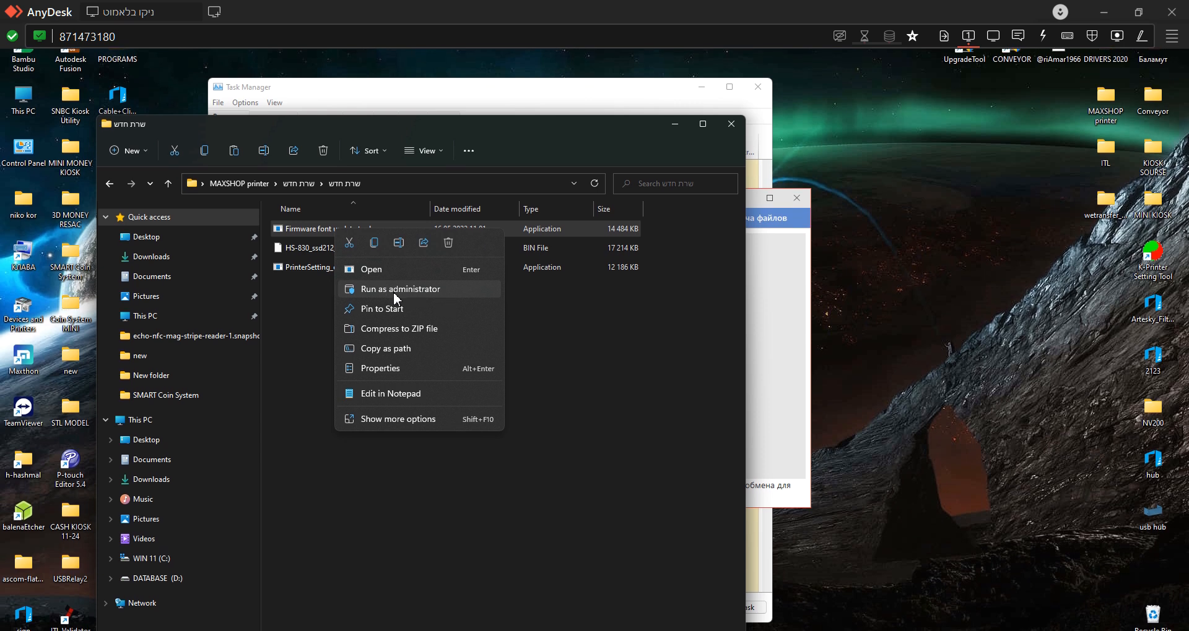
- Launch the Firmware font update tool with administrator rights and check its available USB devices
click(395, 291)
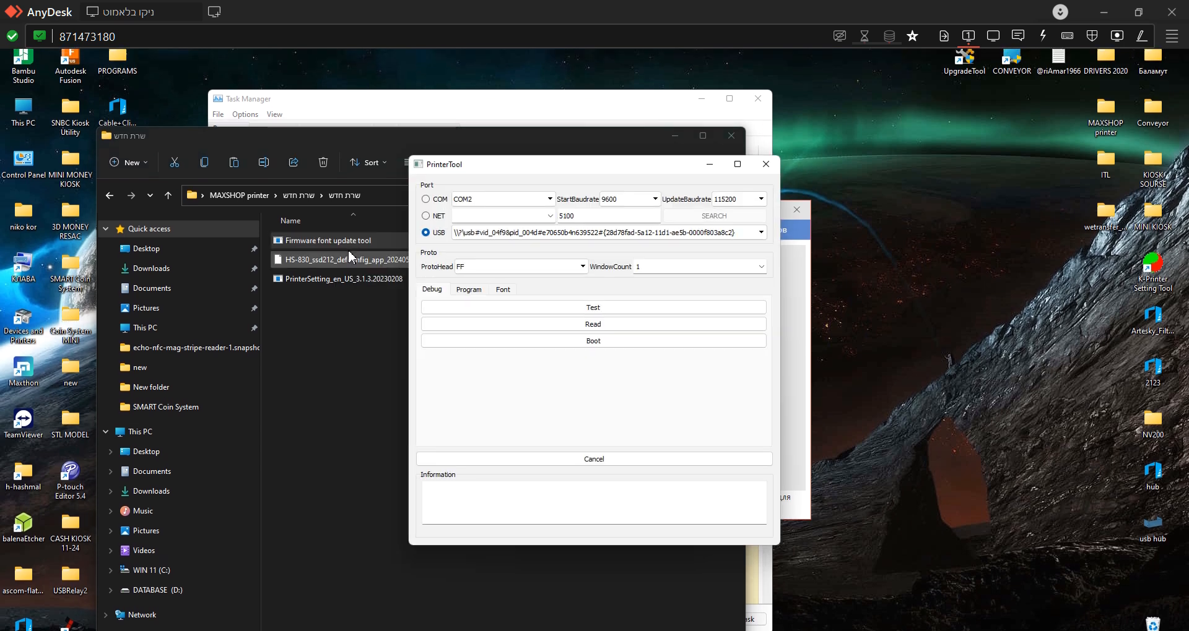
click(533, 233)
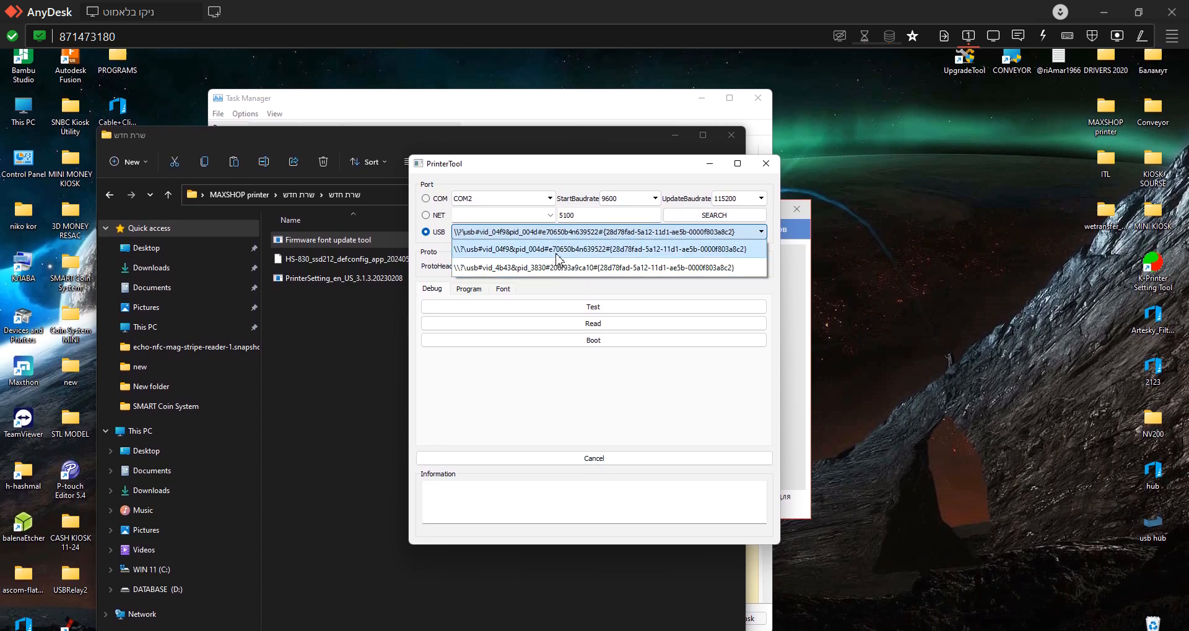
click(434, 280)
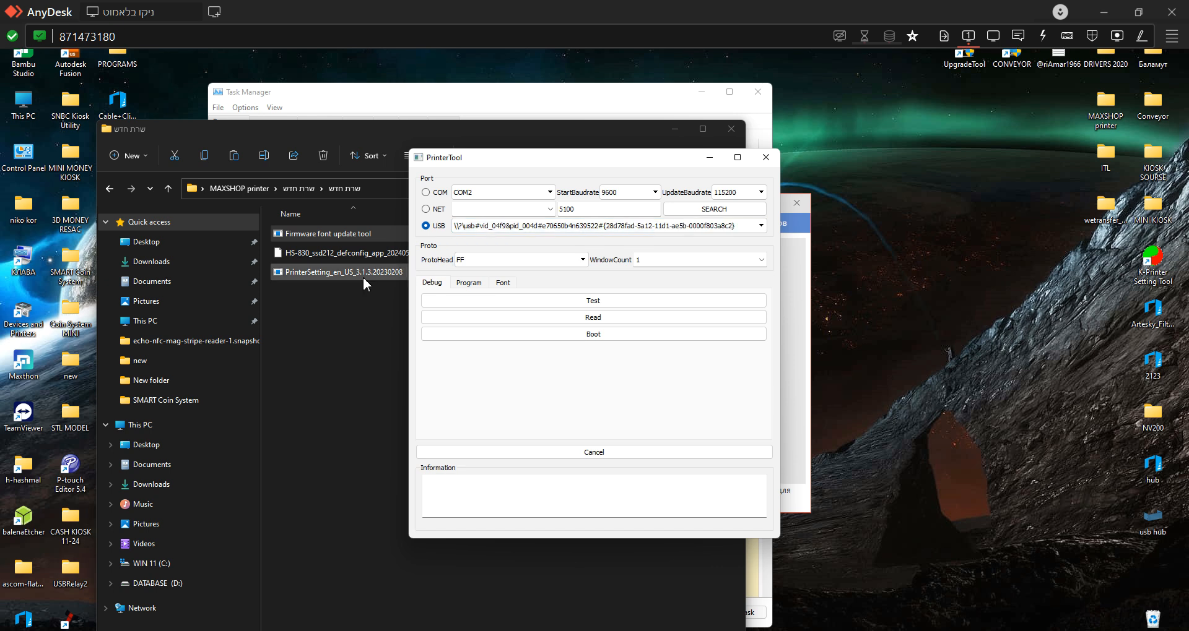
- Open PrinterSetting_en_US_3.1.3.20230208 and print a self-test page over the USB port VID:0x4B43,PID:0x3830
double_click(364, 283)
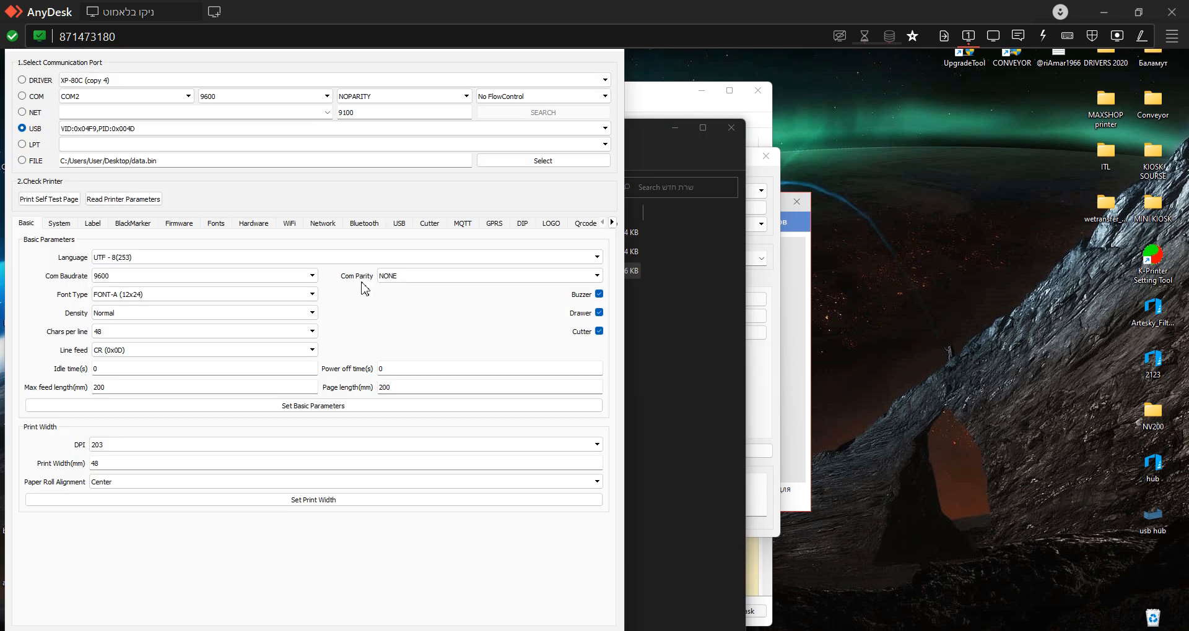
click(149, 144)
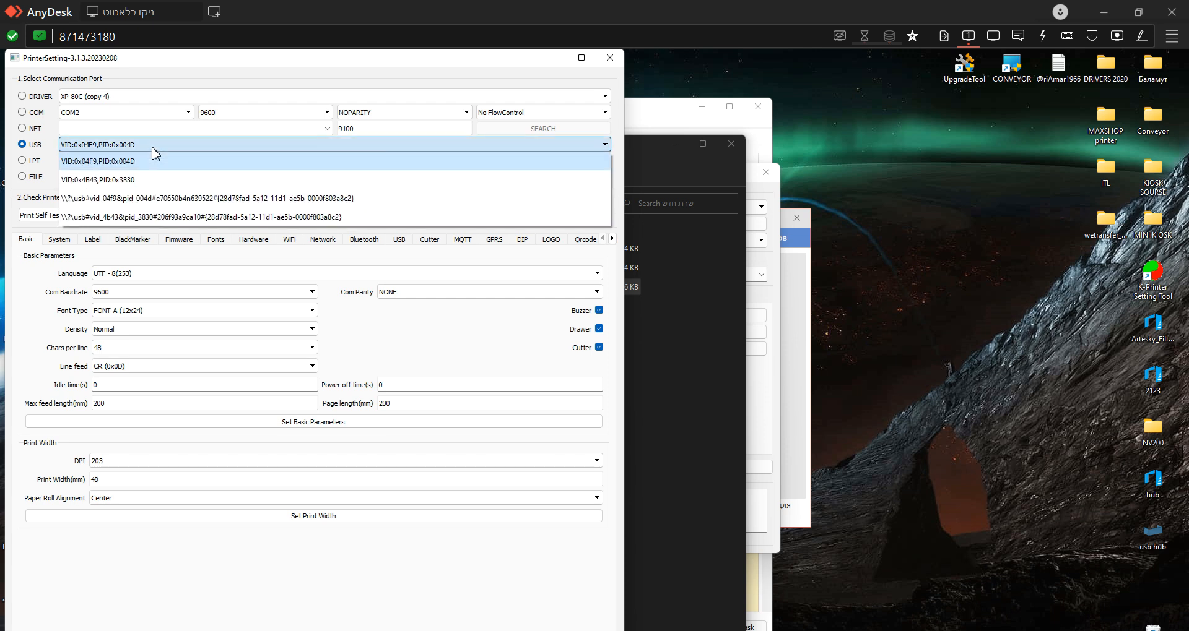
click(132, 179)
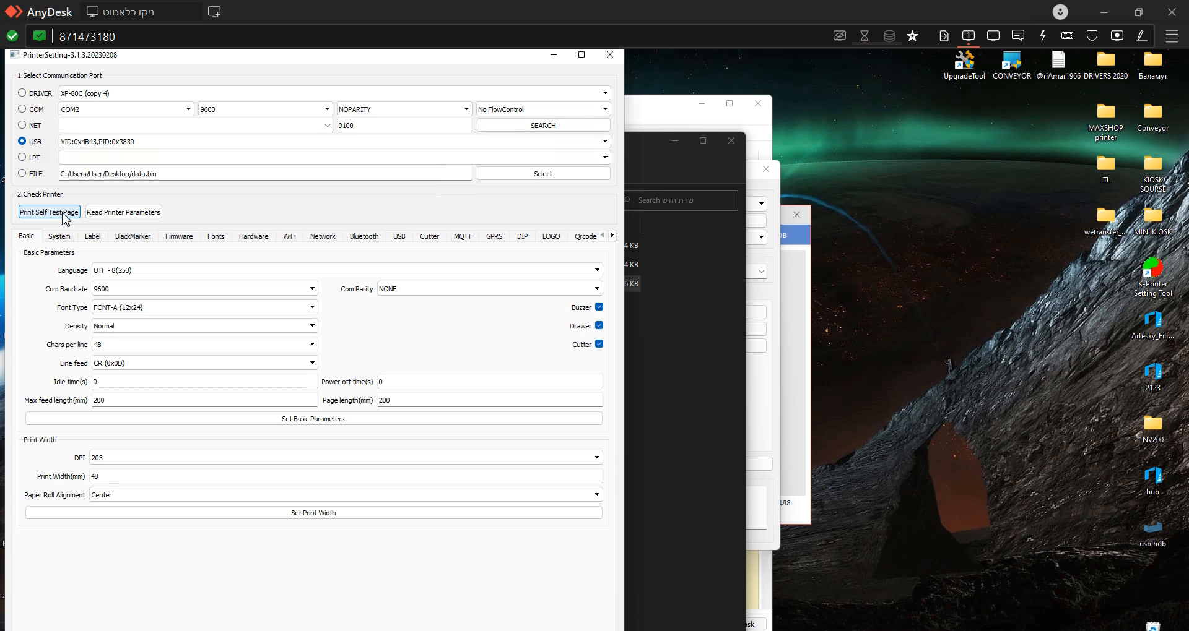
click(62, 214)
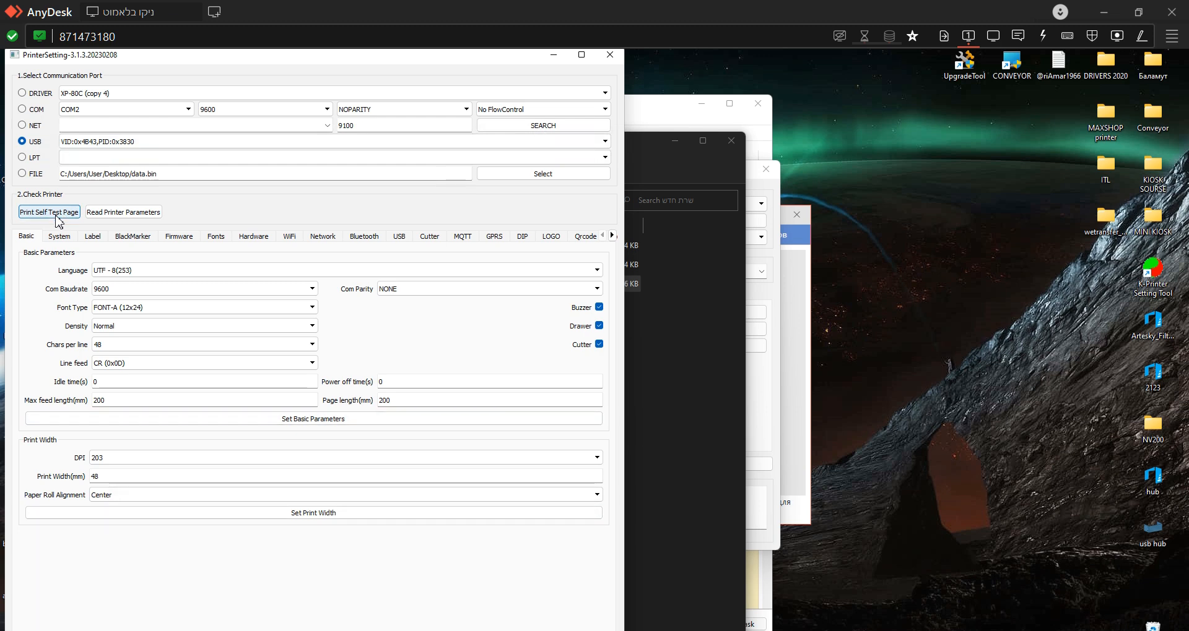
- Return to PrinterTool and set its USB port to the vid_4b43&pid_3830 device, matching the PrinterSetting port
click(552, 54)
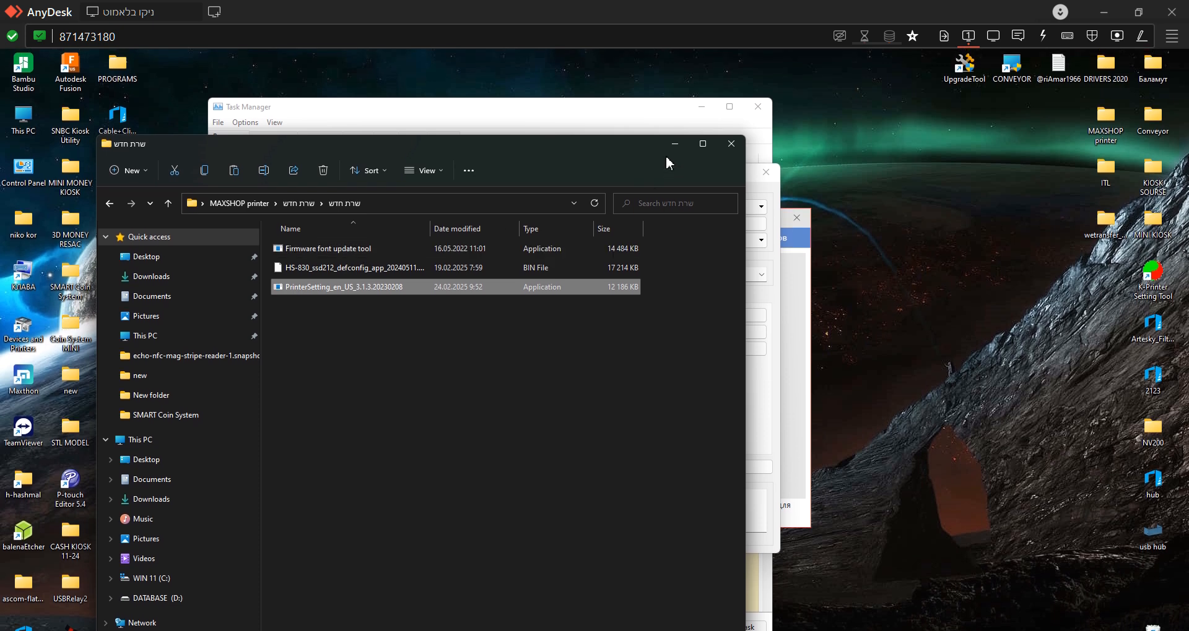
click(674, 152)
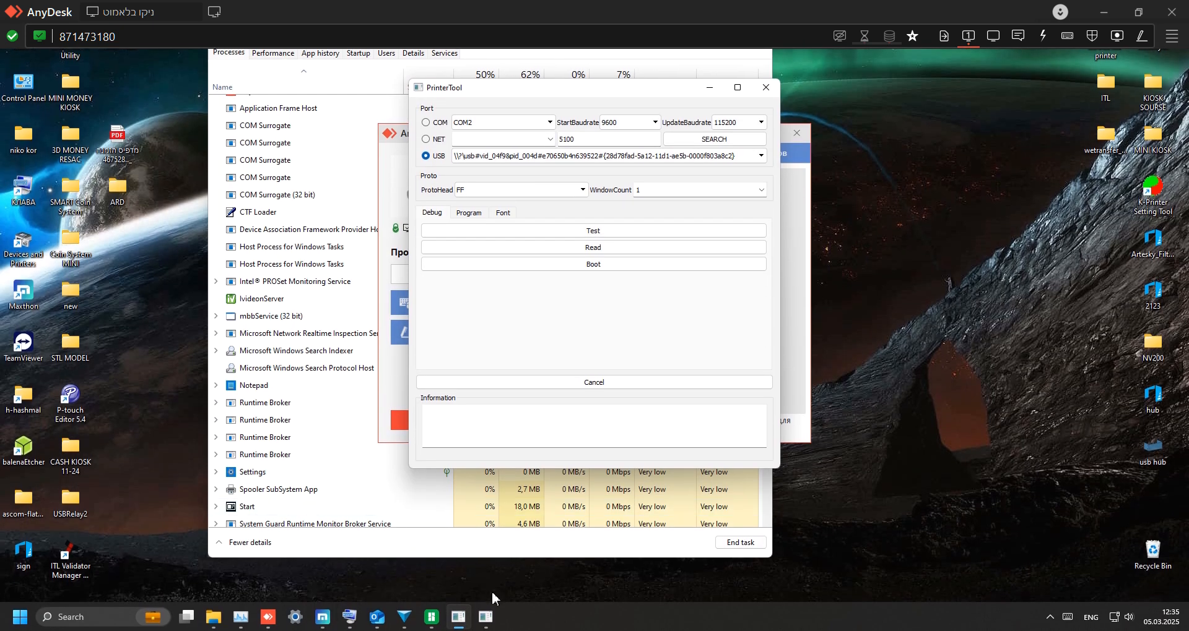
click(487, 618)
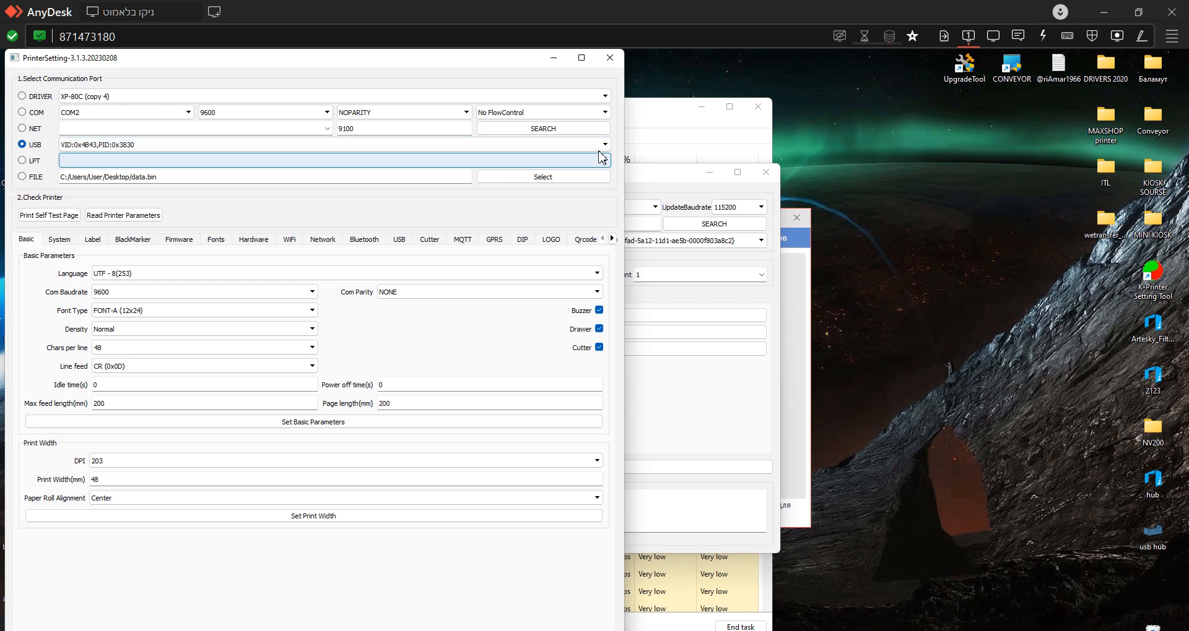
click(657, 183)
click(565, 238)
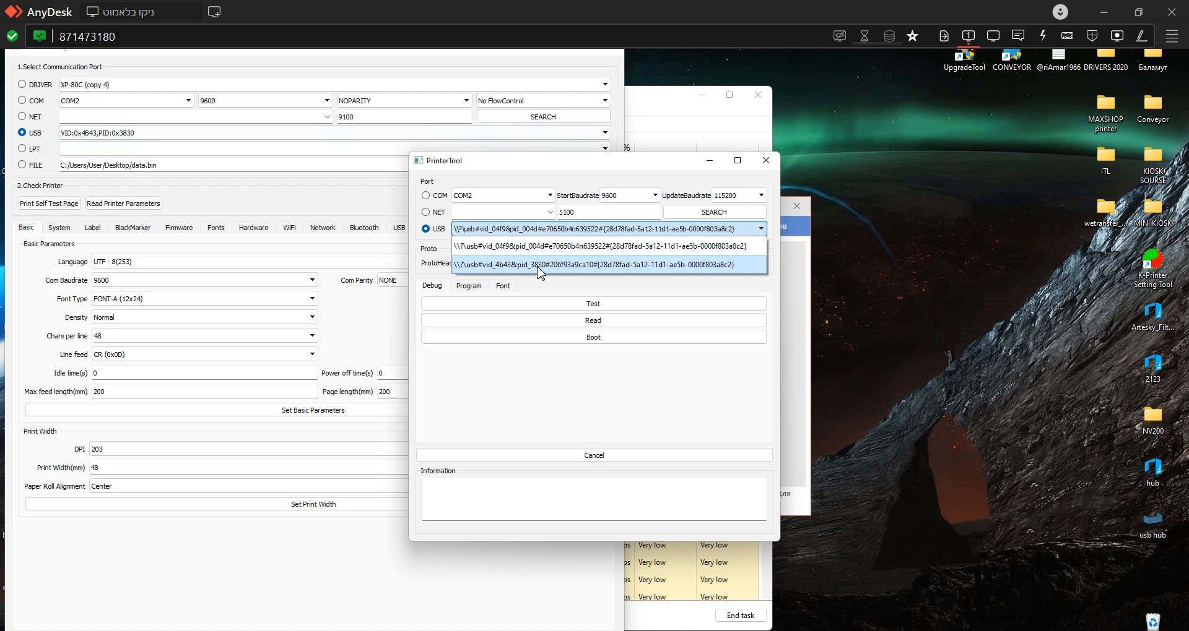
click(539, 266)
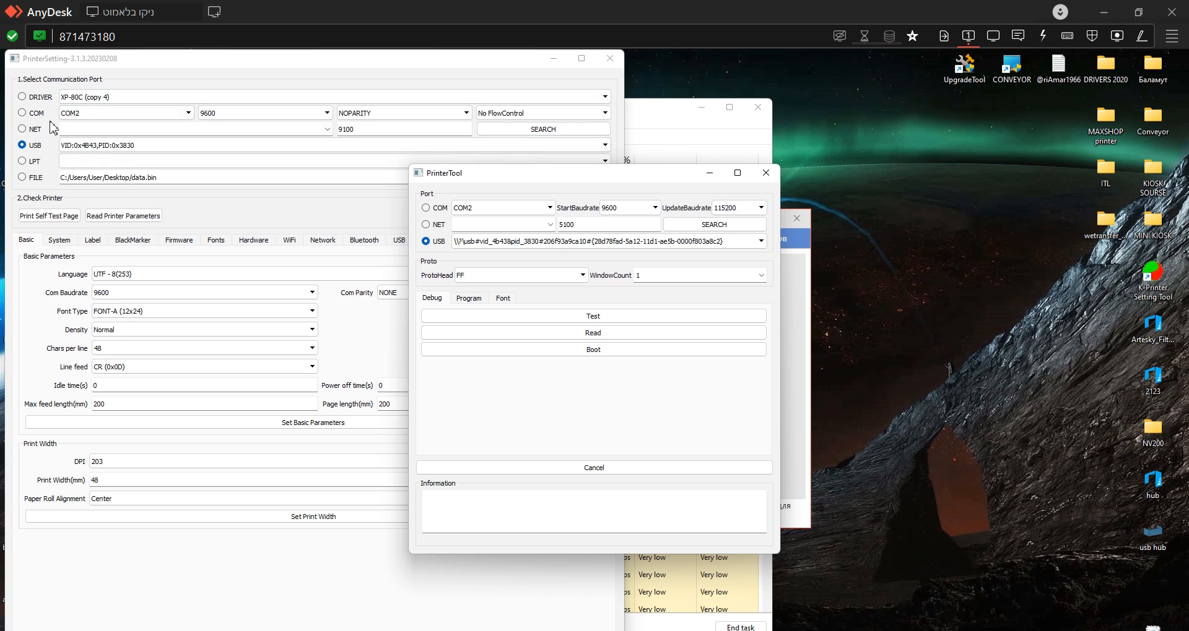
click(119, 67)
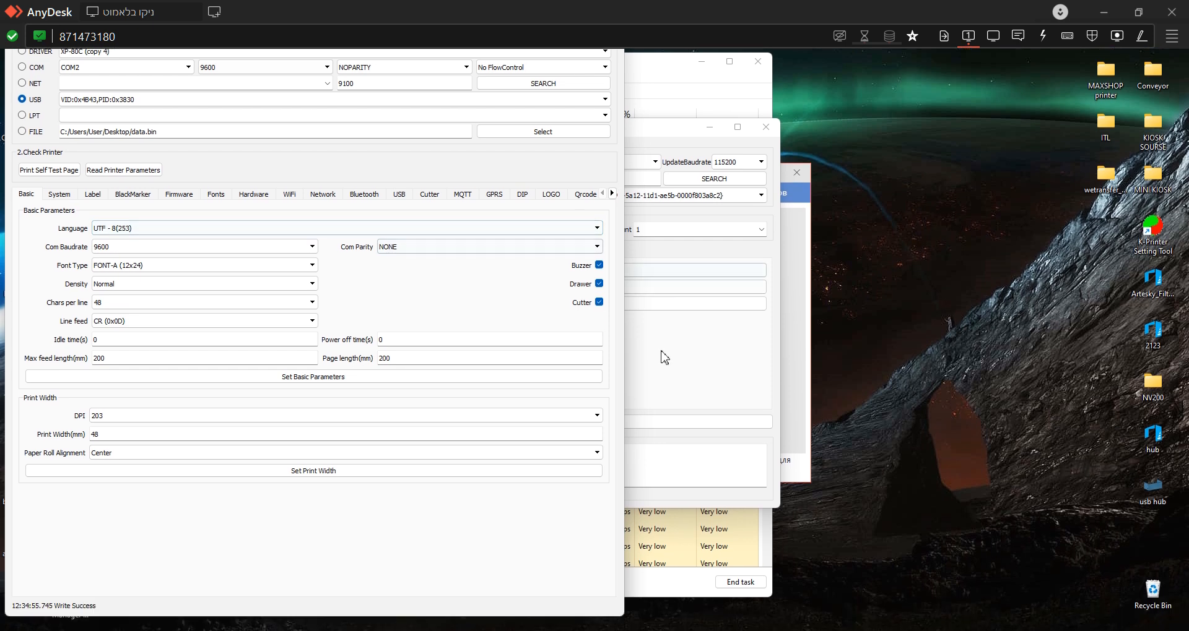
click(661, 352)
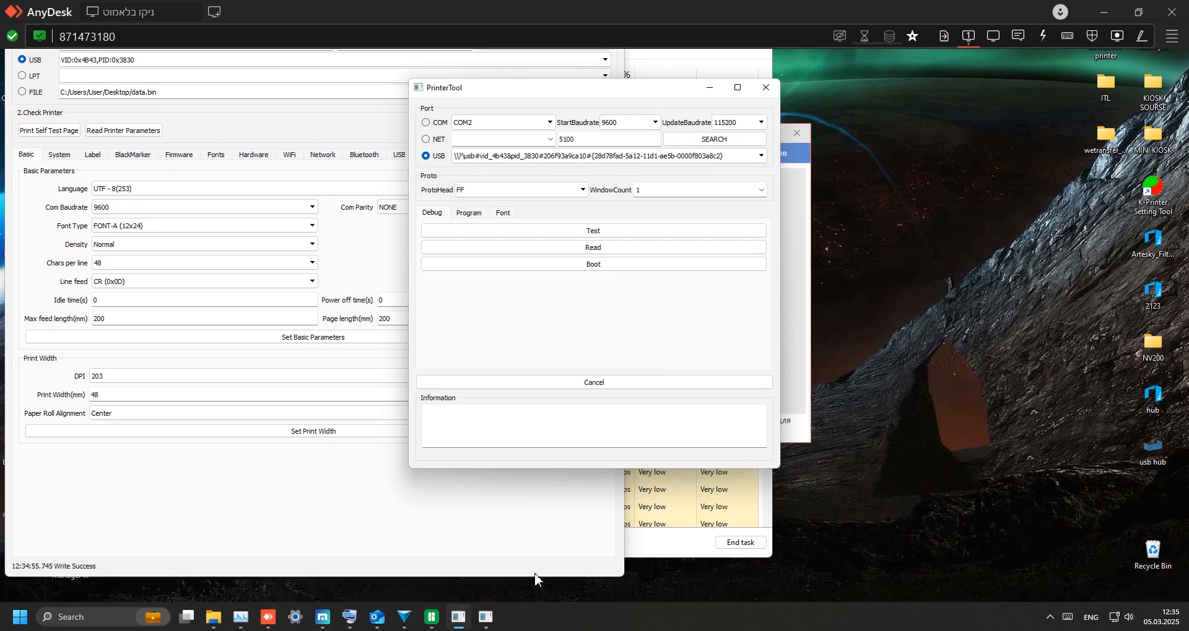
mouse_move(212, 617)
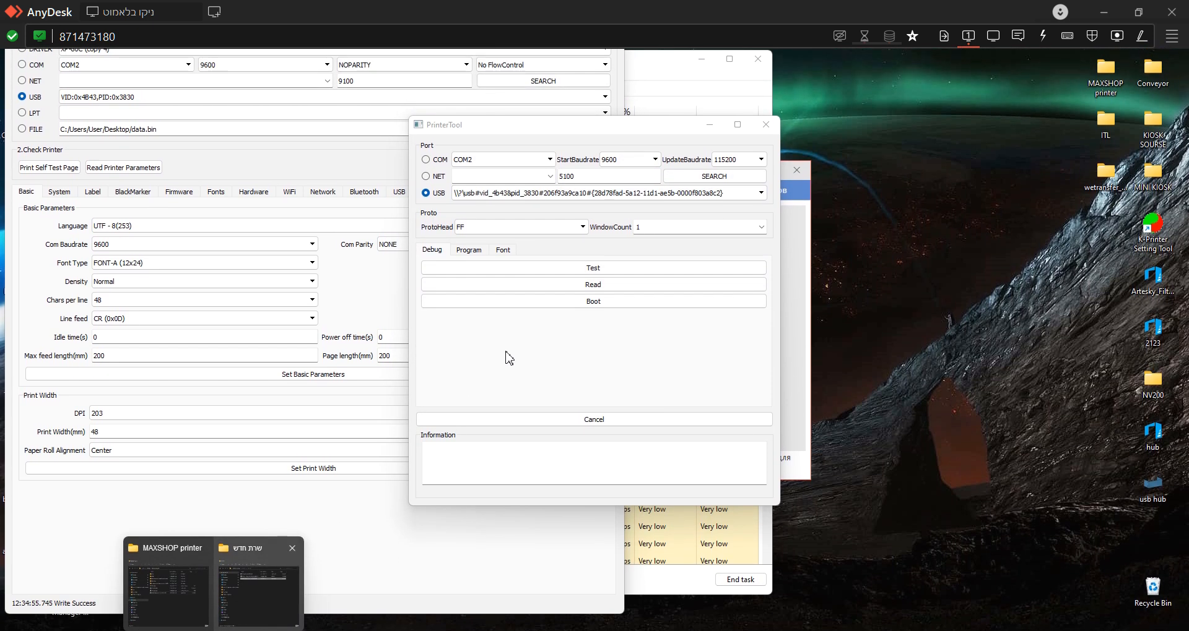
click(249, 551)
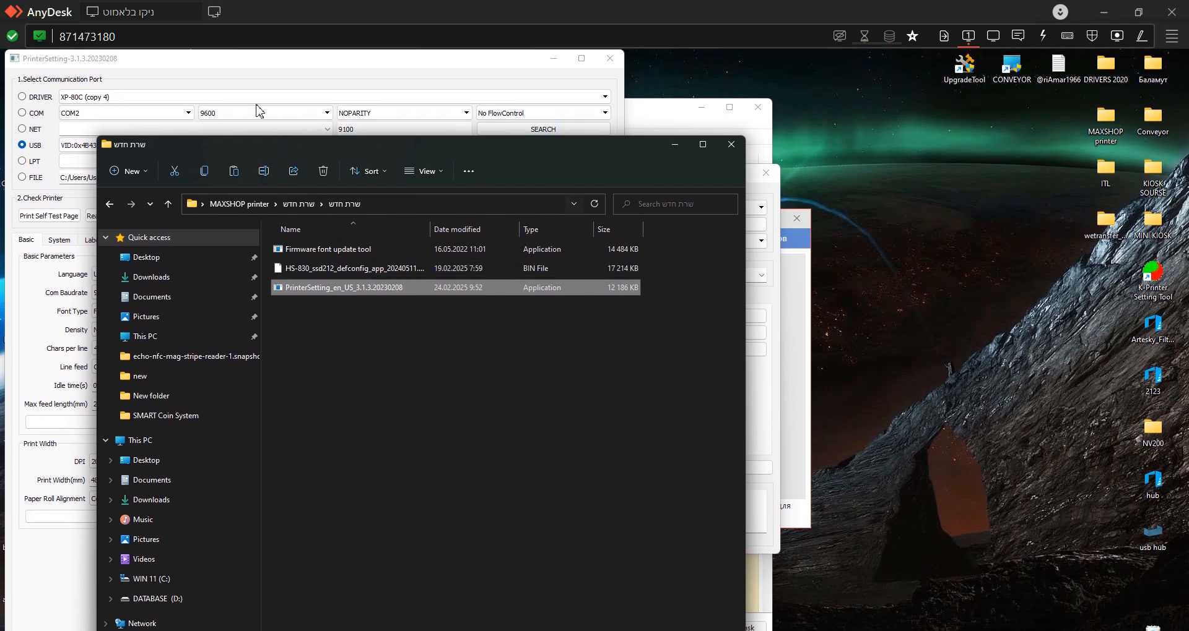
click(156, 93)
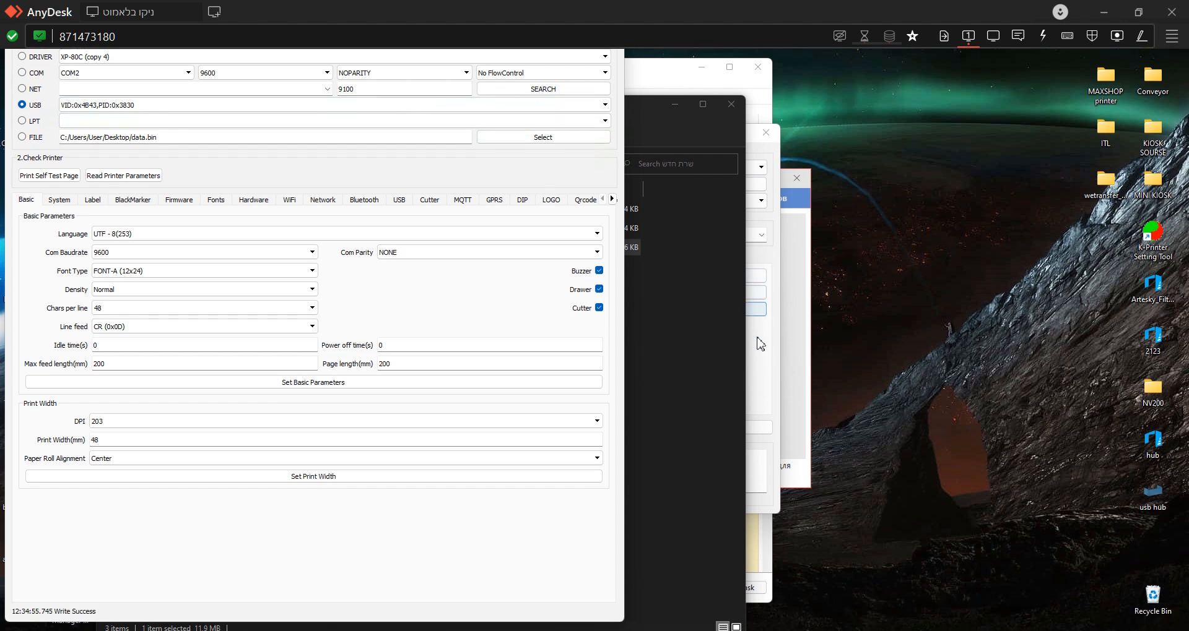
- In PrinterTool, reselect the vid_4b43&pid_3830 USB device and update the printer program with HS-830_ssd212_defconfig_app_20240511.bin
click(756, 337)
click(604, 232)
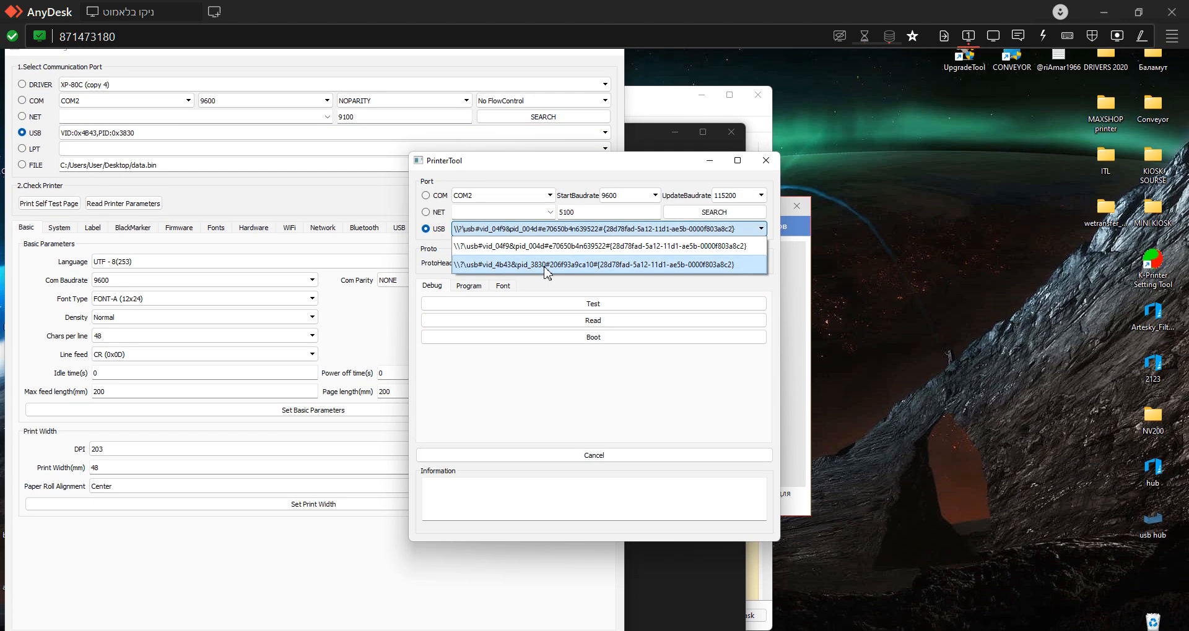
click(535, 266)
click(465, 284)
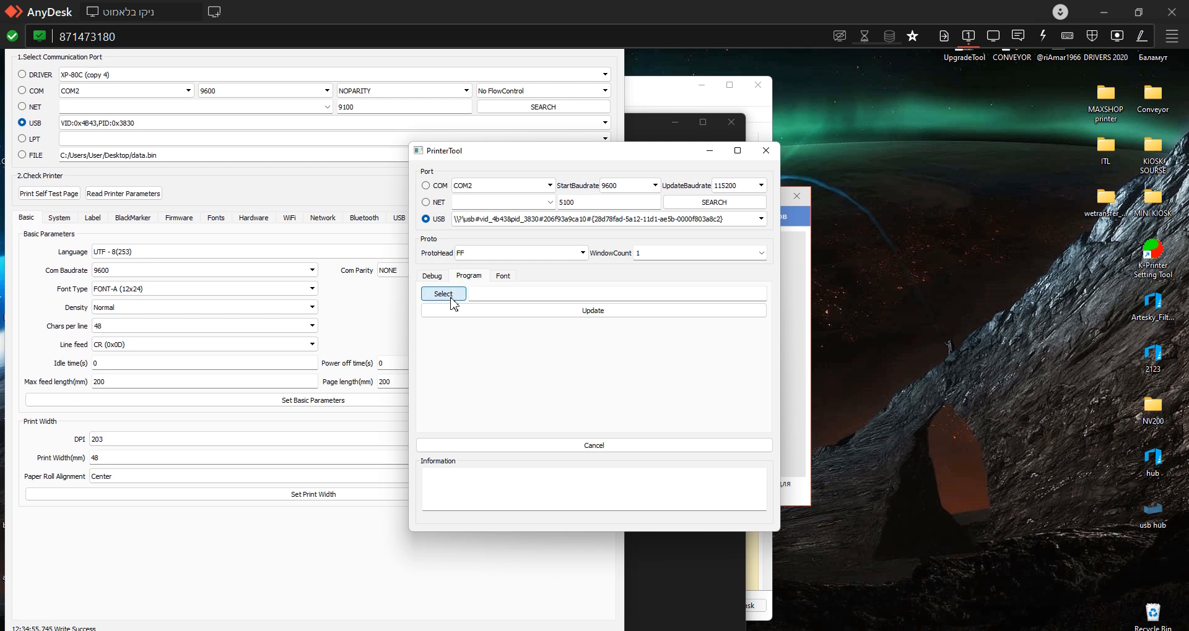
click(451, 299)
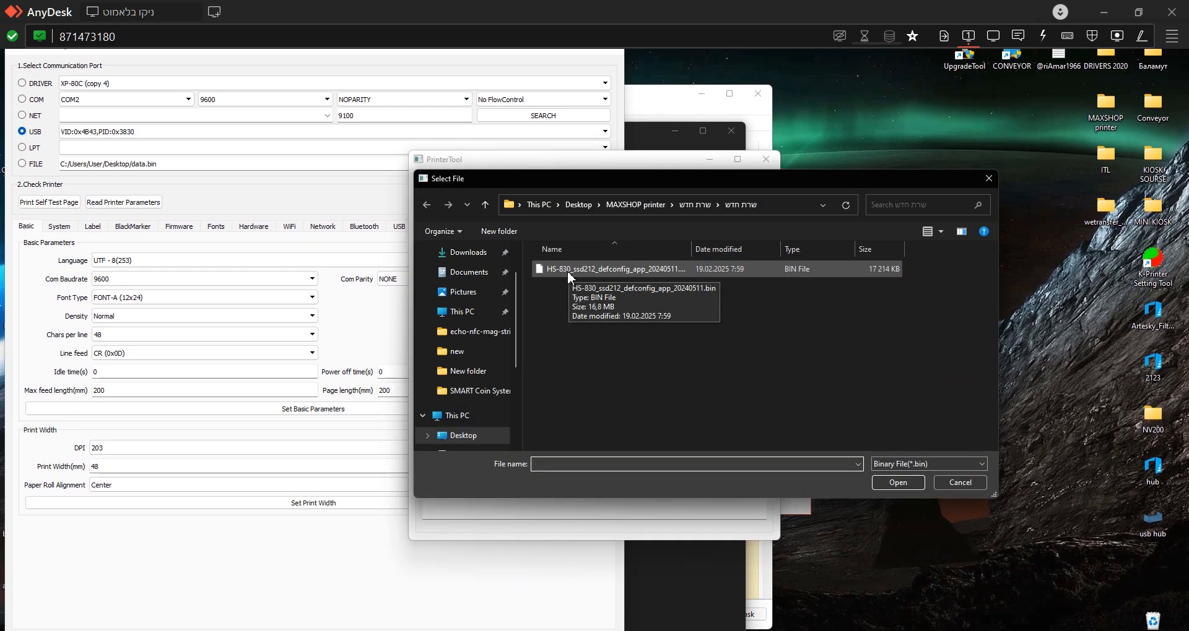
double_click(567, 268)
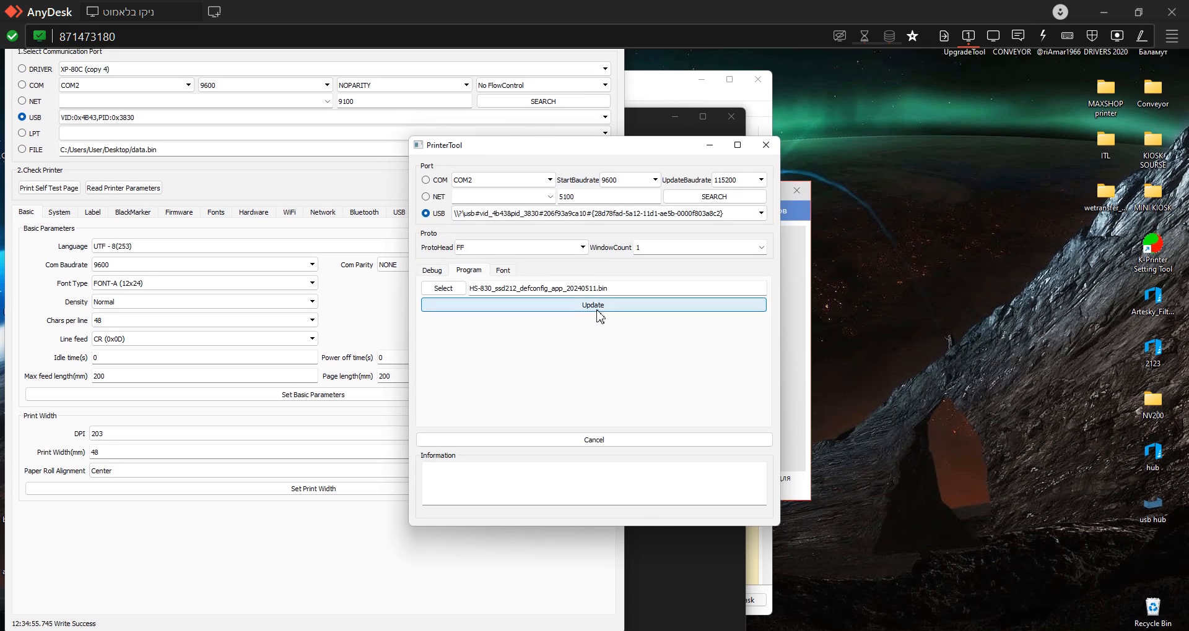
click(600, 316)
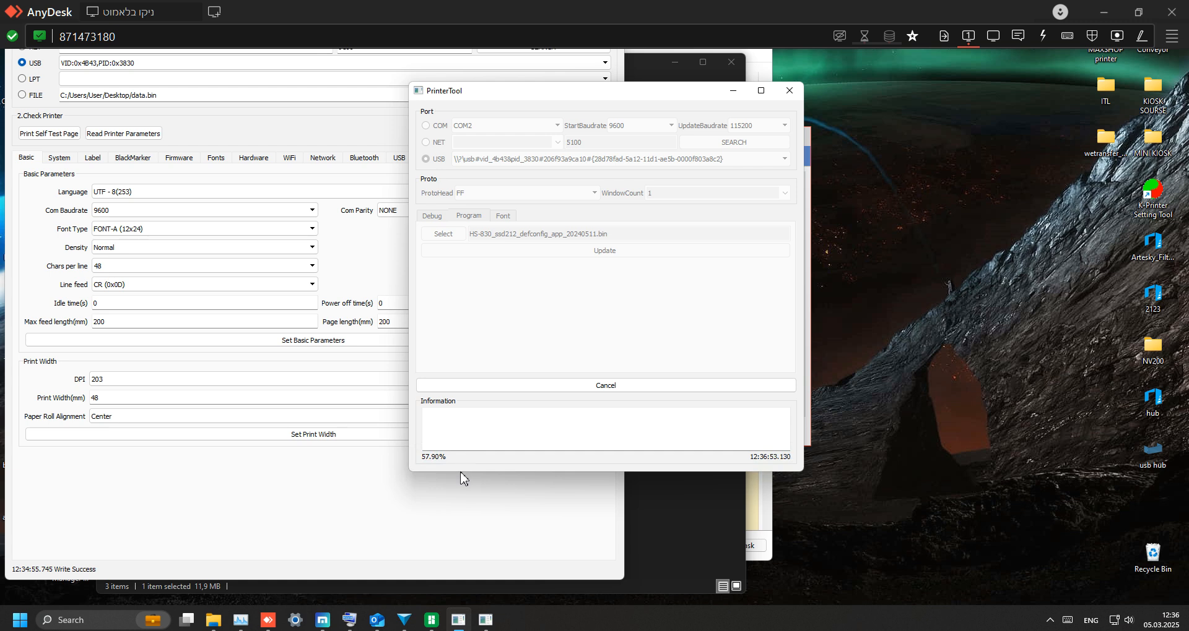
- After the firmware update finishes, close PrinterTool and maximize the PrinterSetting window
click(300, 501)
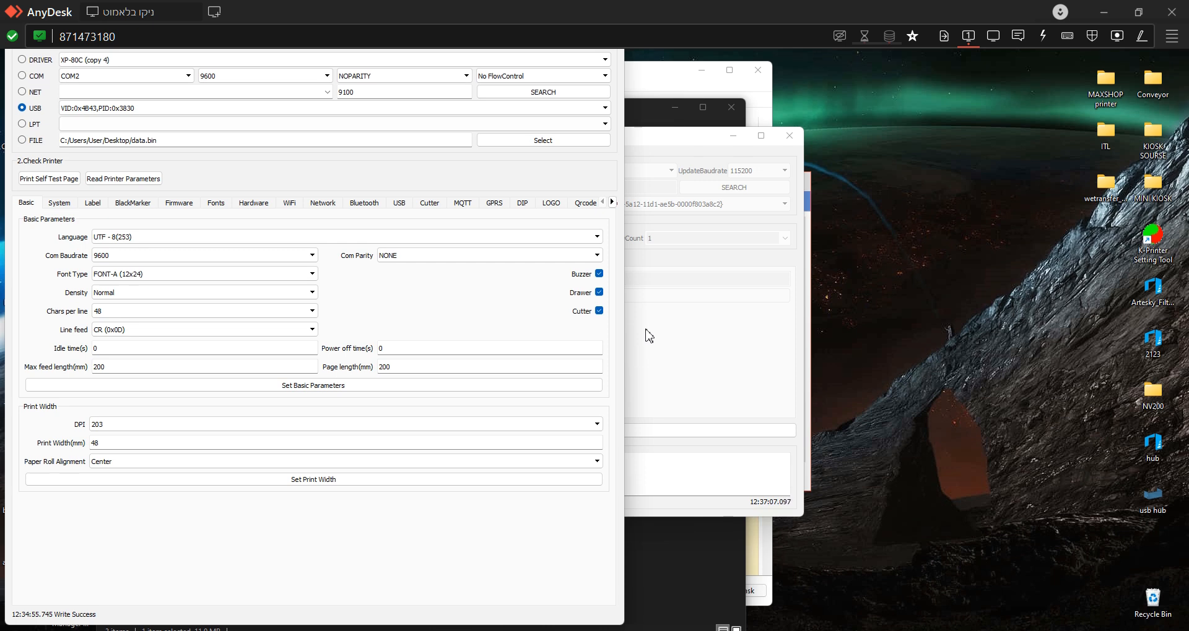
click(648, 336)
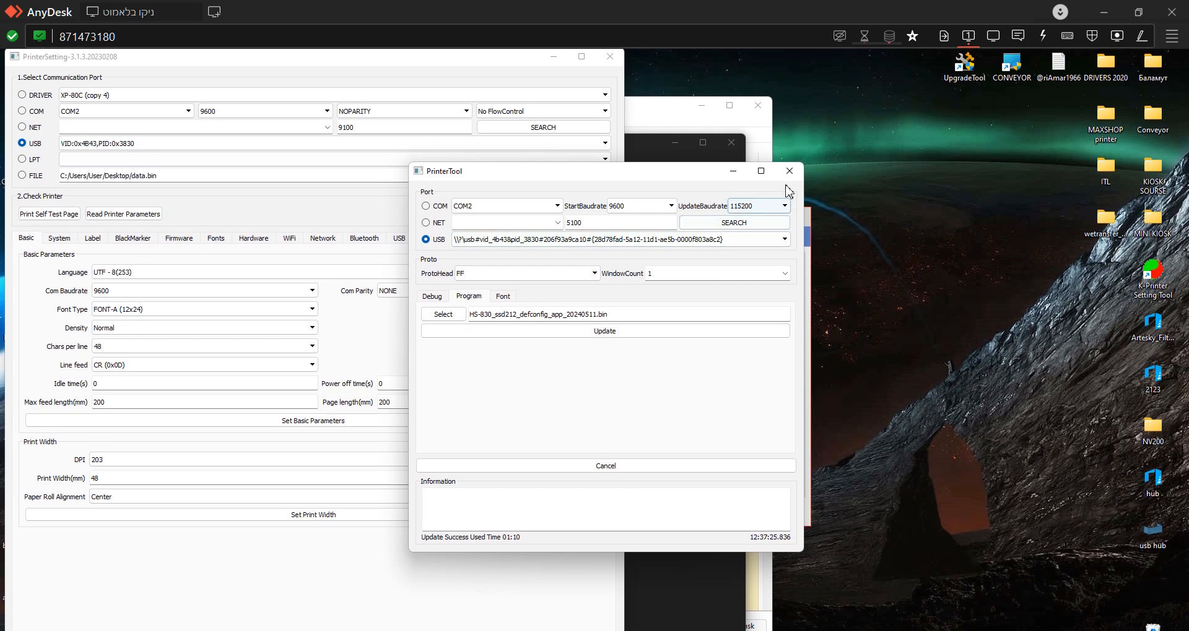
click(789, 173)
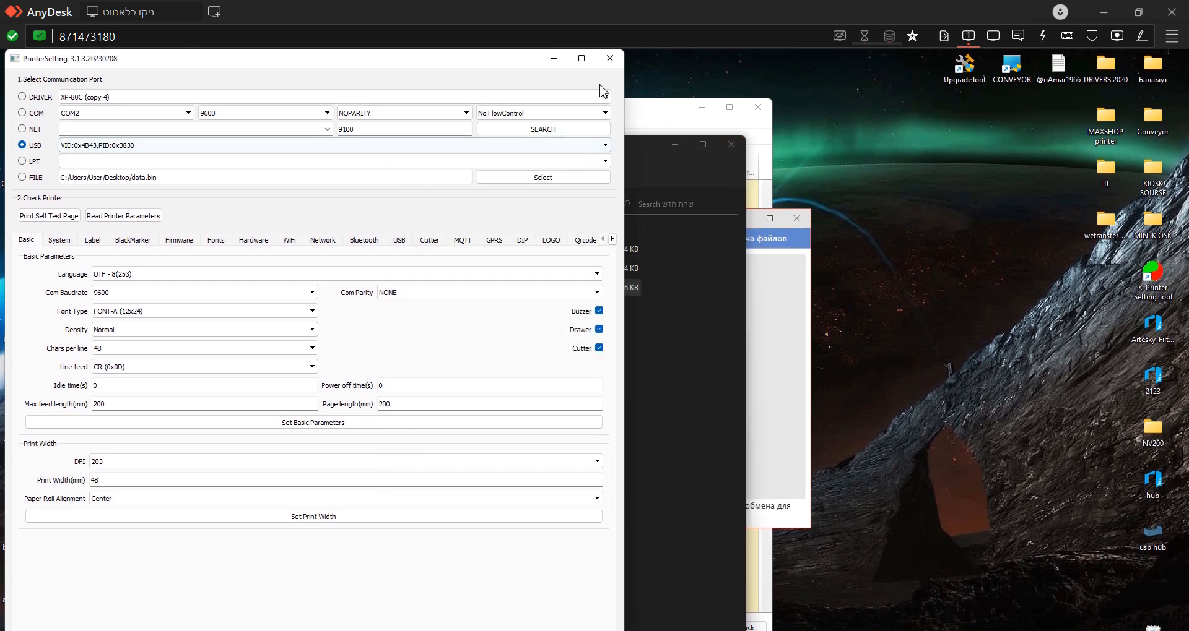
click(581, 58)
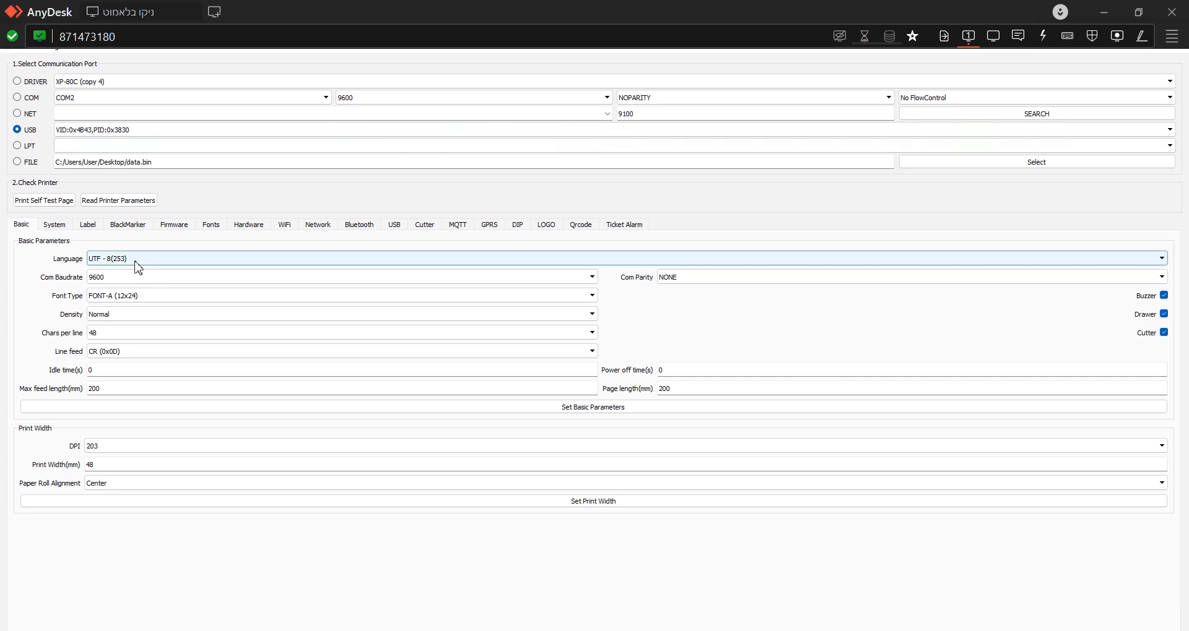
- Apply the basic parameters to the printer and hide the professional WiFi settings
click(578, 364)
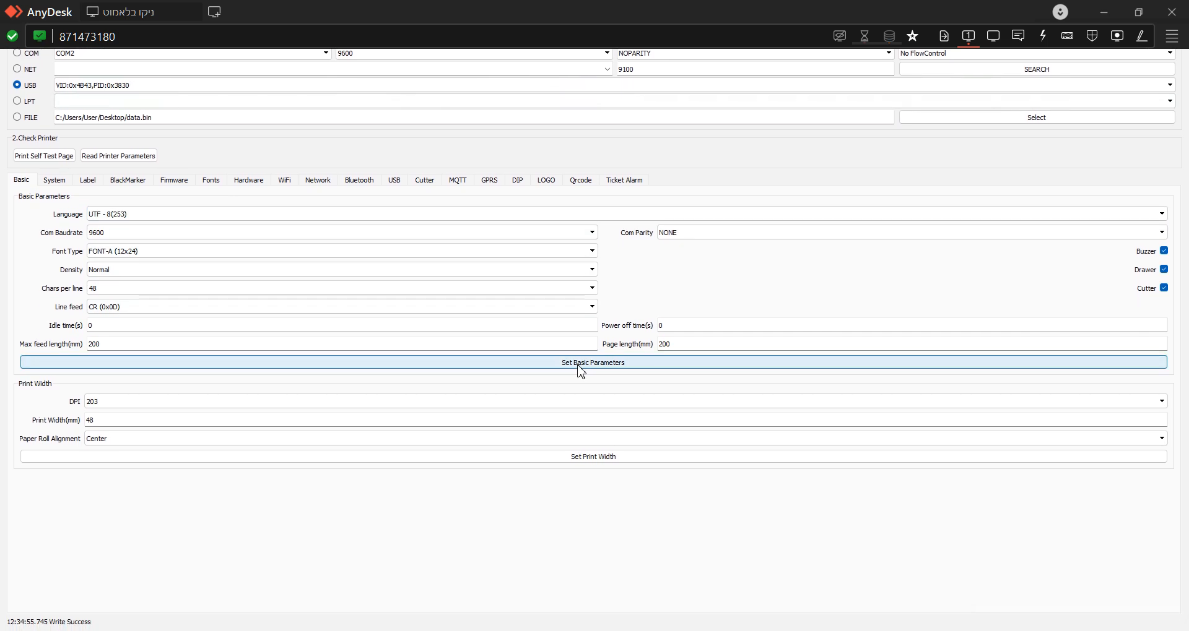
click(577, 366)
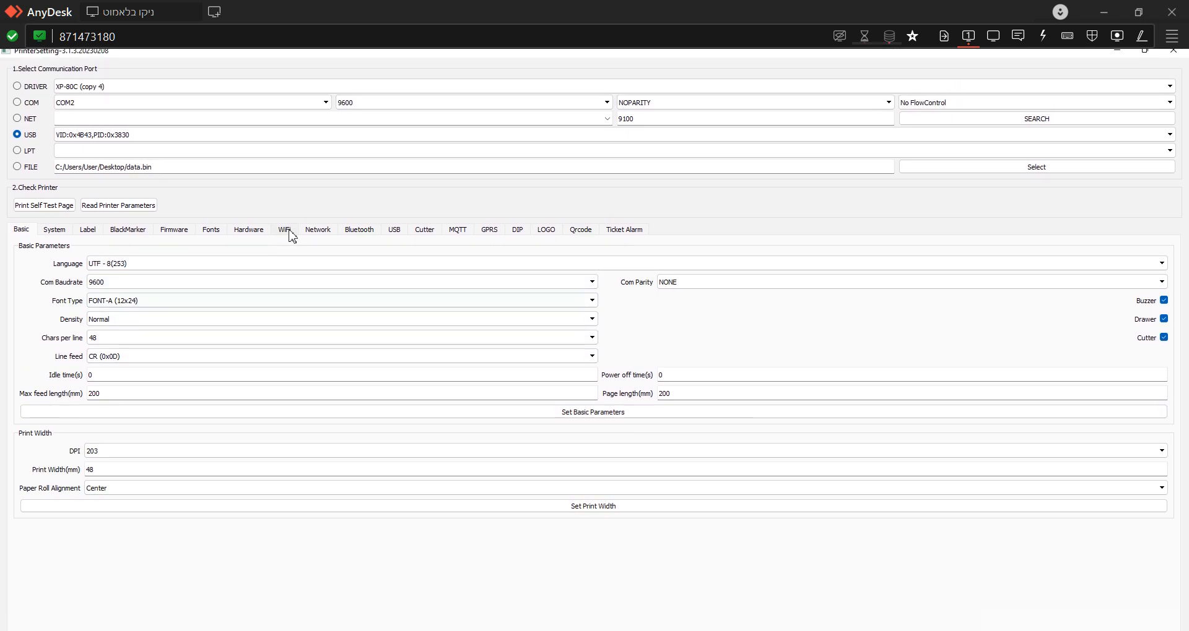
click(288, 232)
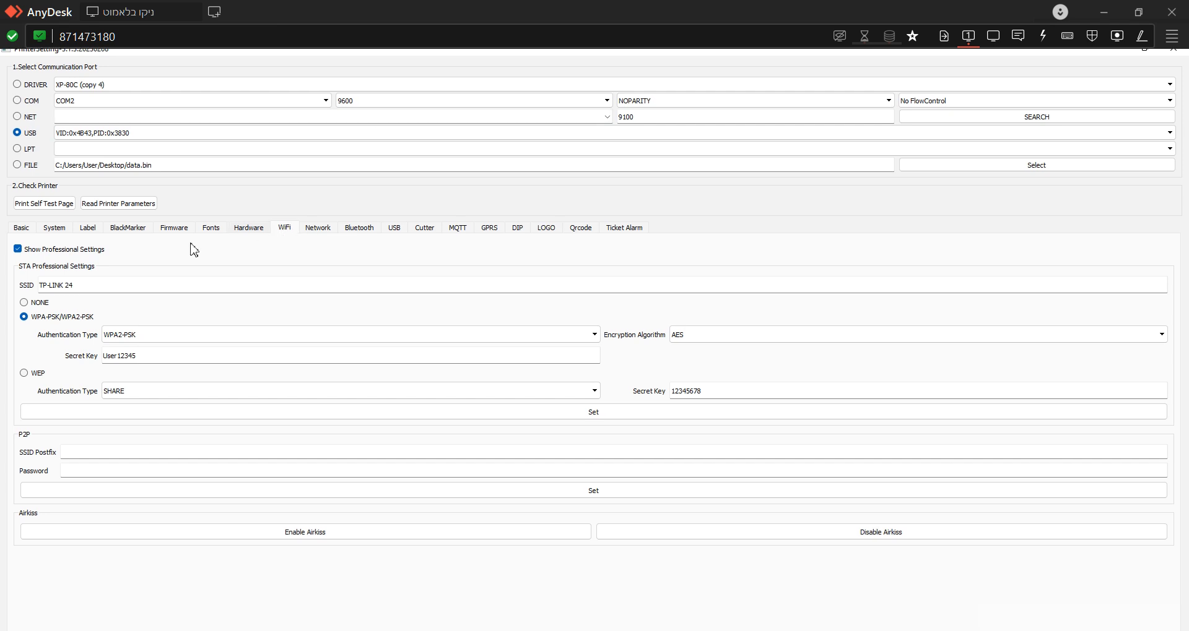
click(101, 251)
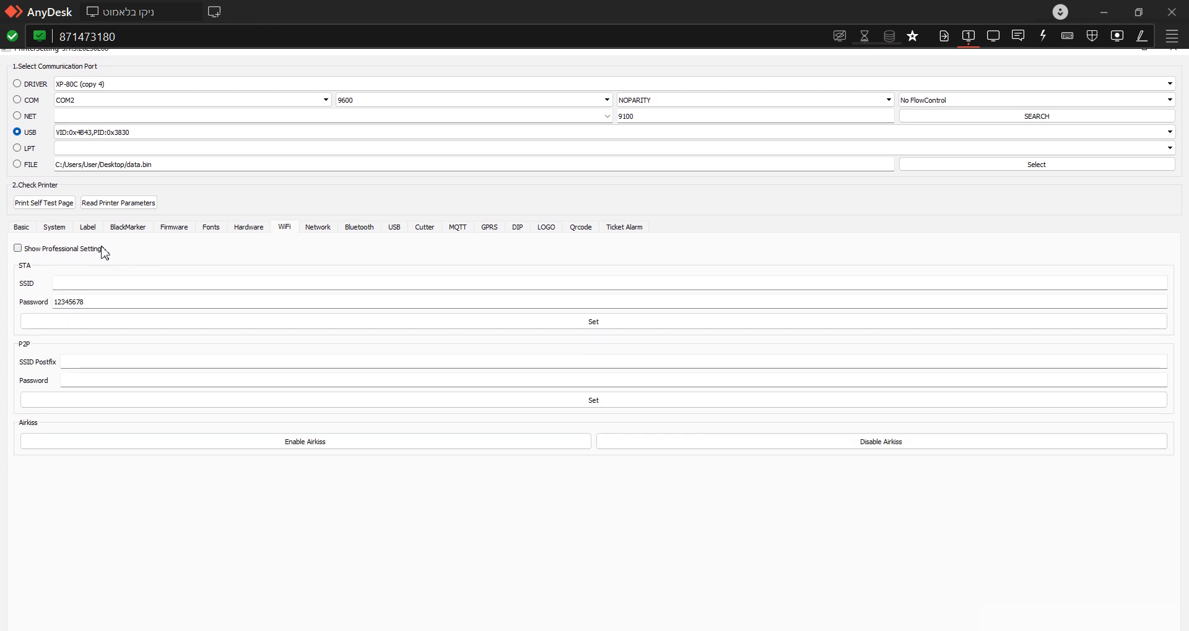
- Examine the Ethernet and WiFi IP settings, the basic parameters and the WiFi STA fields
click(329, 235)
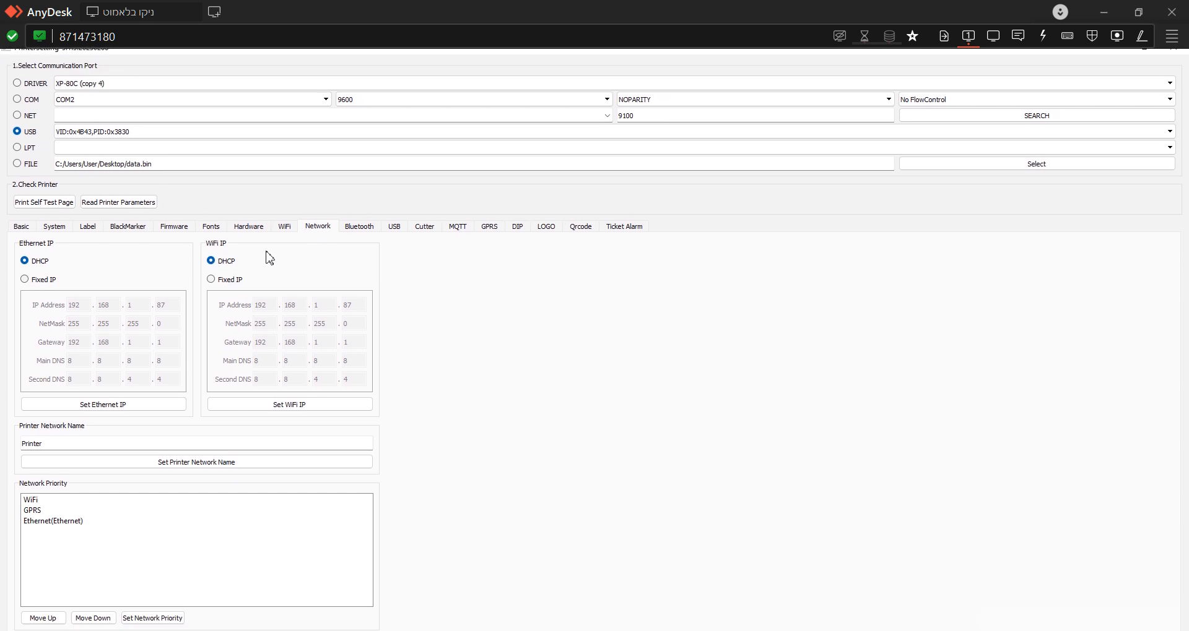
click(28, 231)
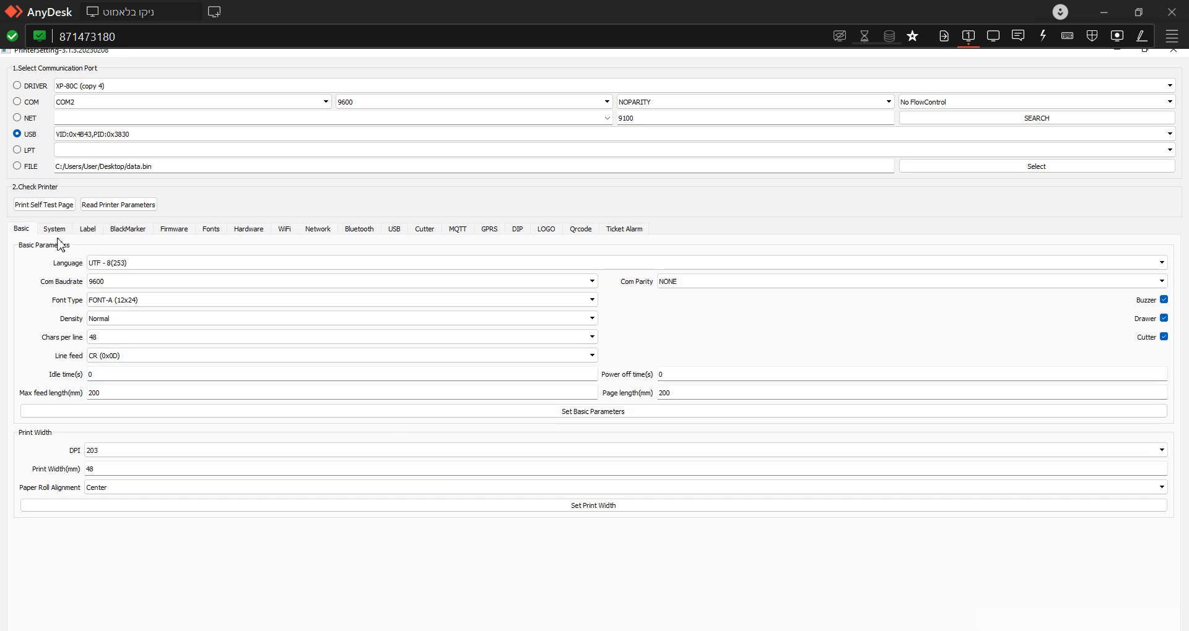
click(284, 229)
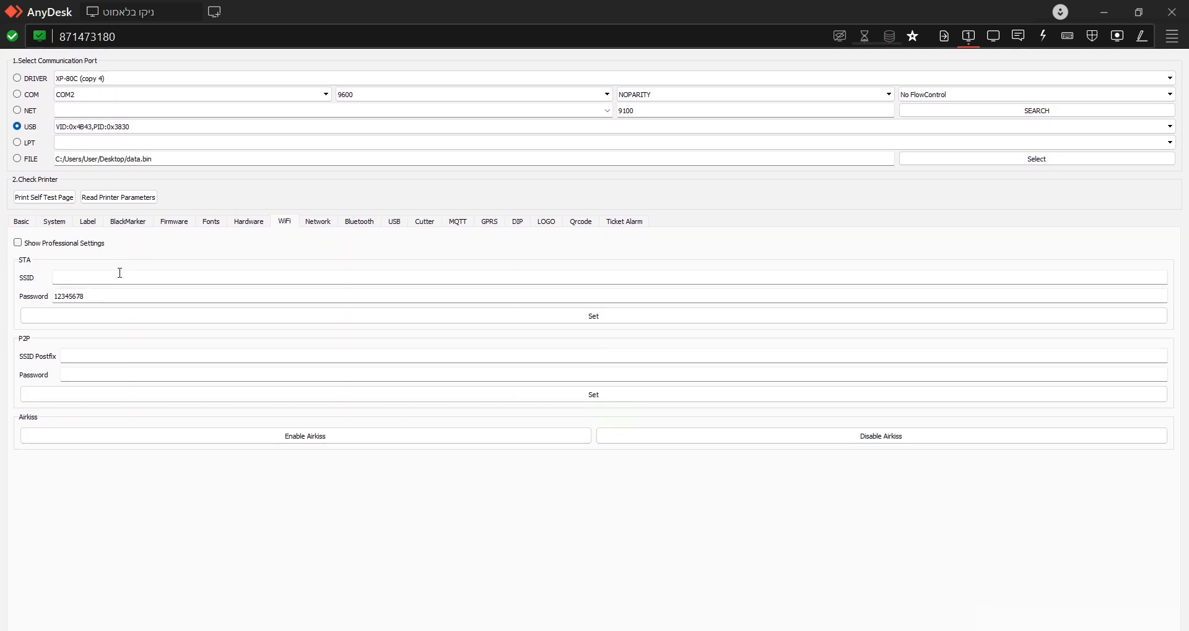
click(122, 272)
click(330, 232)
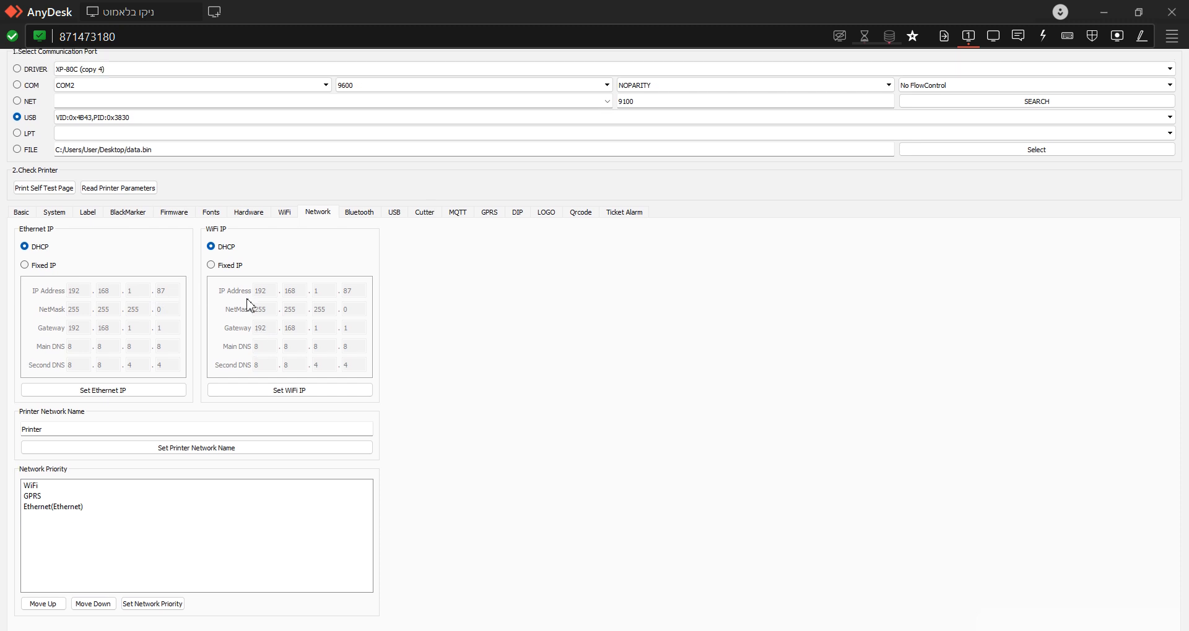
click(290, 233)
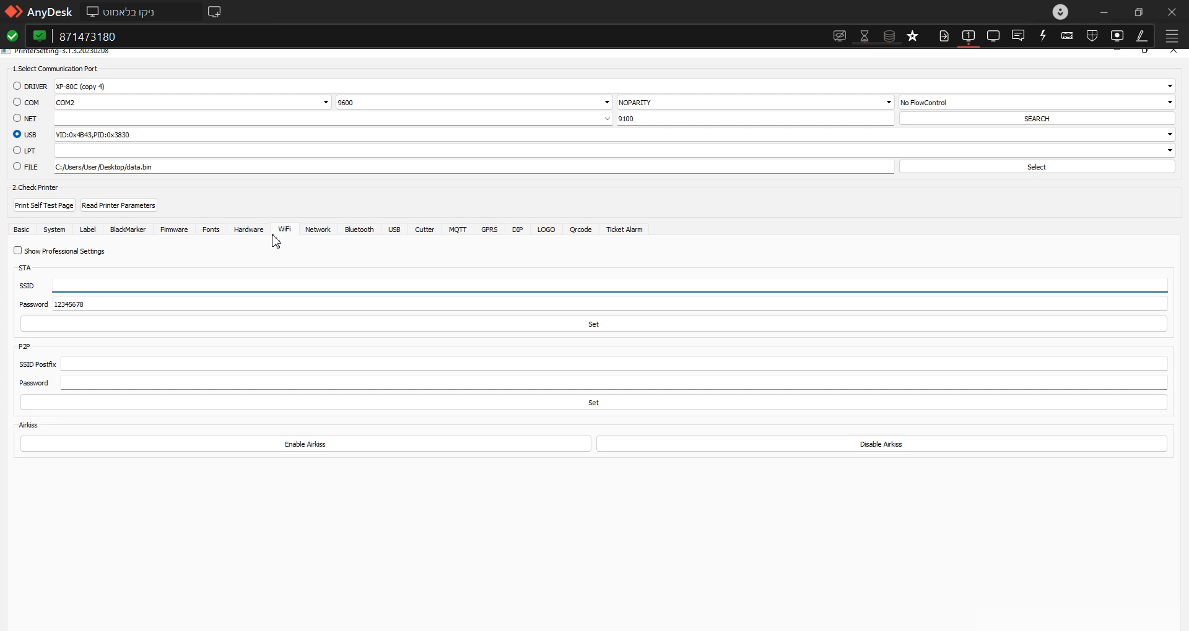
- Set the client ID in the remote printer's MQTT settings to rondo2
click(143, 272)
click(457, 230)
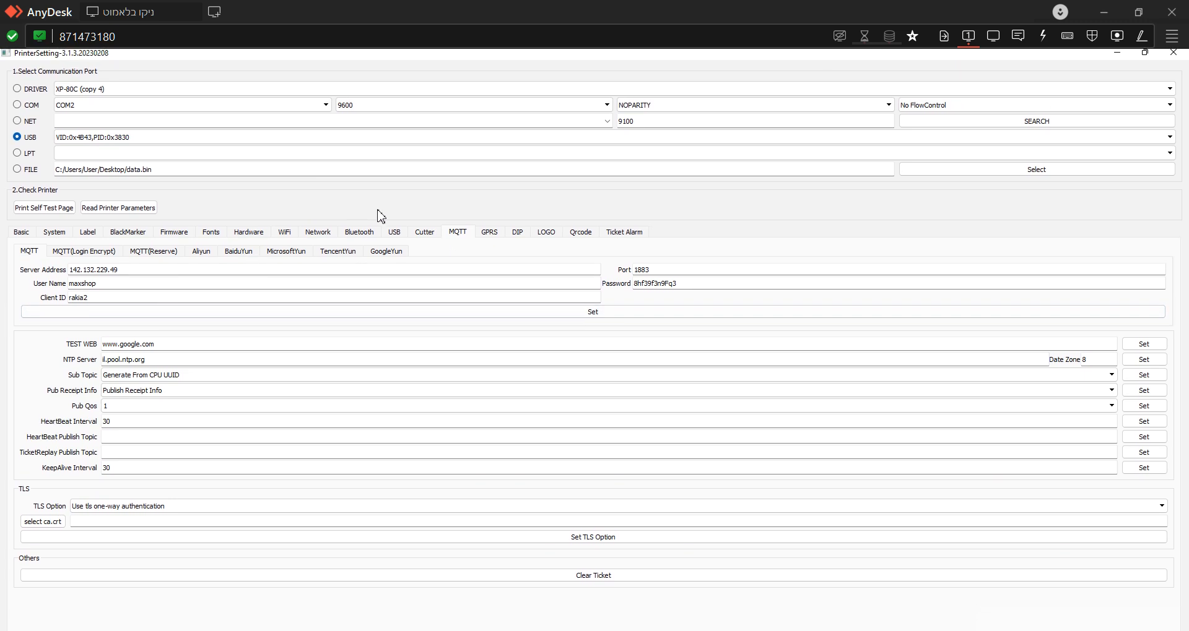
click(119, 283)
double_click(119, 283)
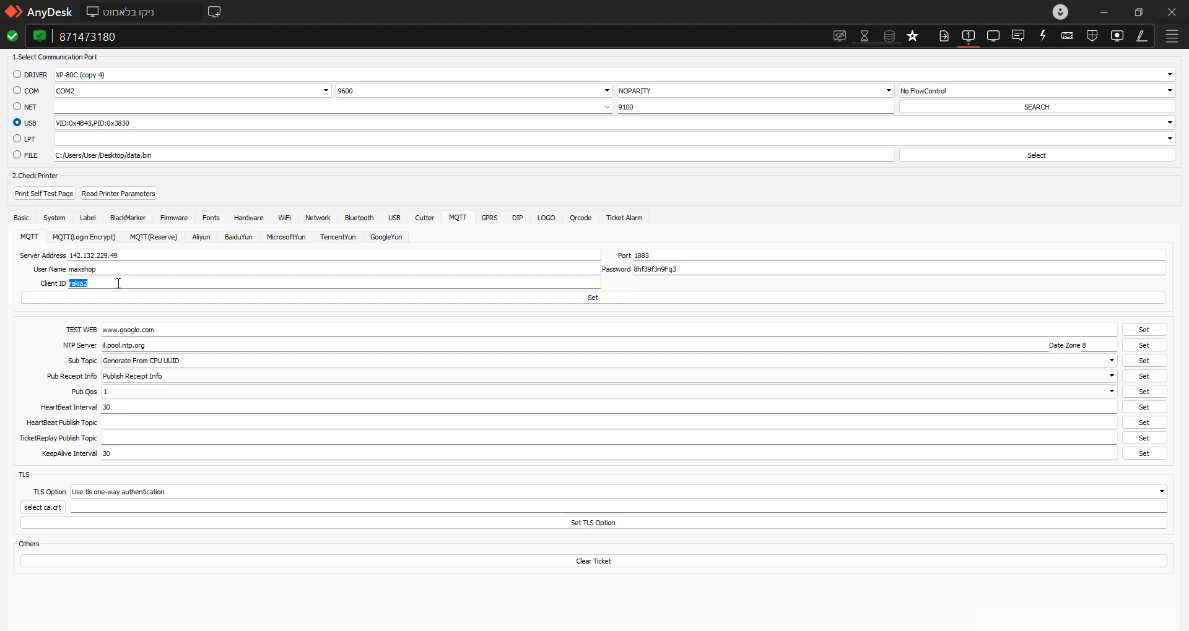
text(rondo)
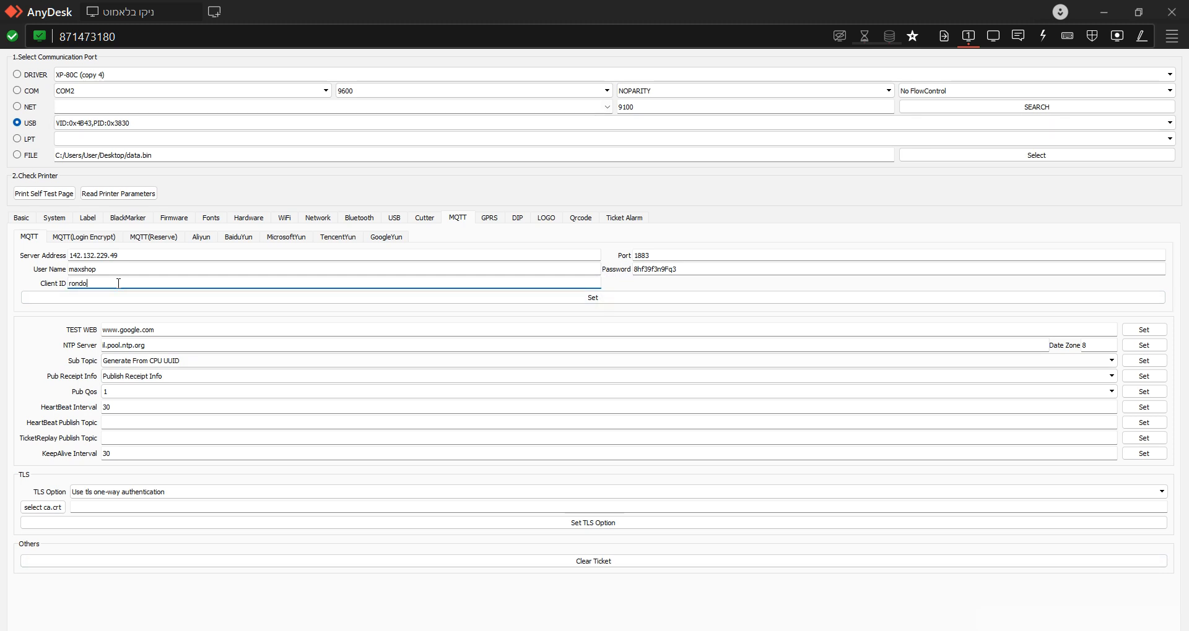
text(2)
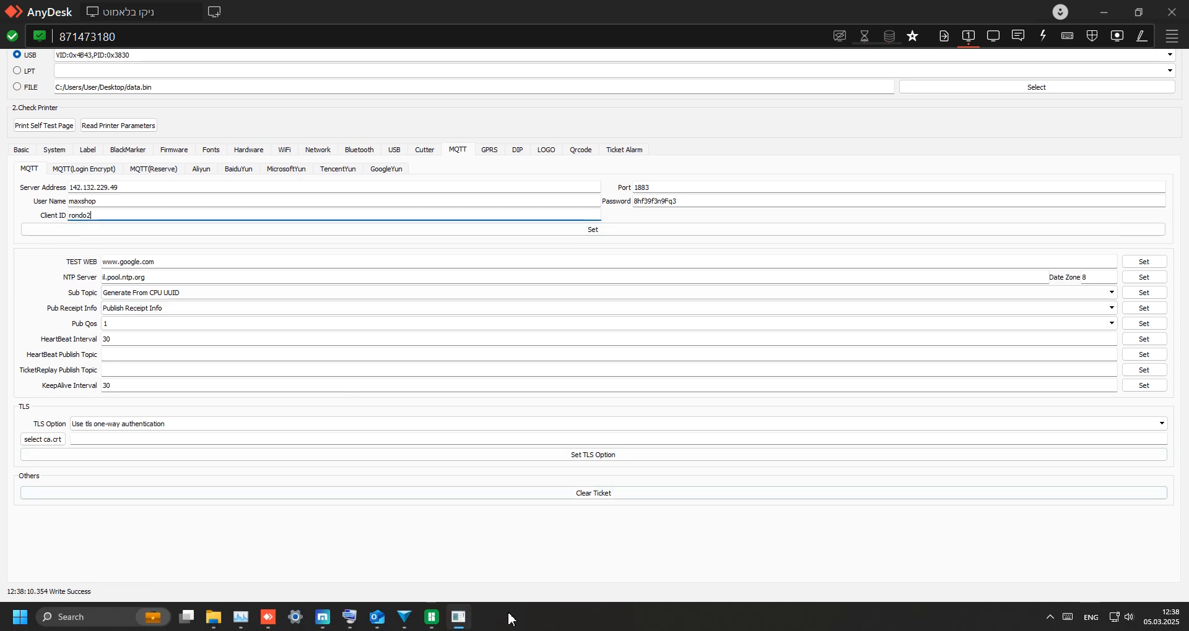
- On the local computer, open the שרת חדש folder inside מדפסת on the desktop and launch PrinterSetting_en_US_3.1.3.20230208
click(584, 630)
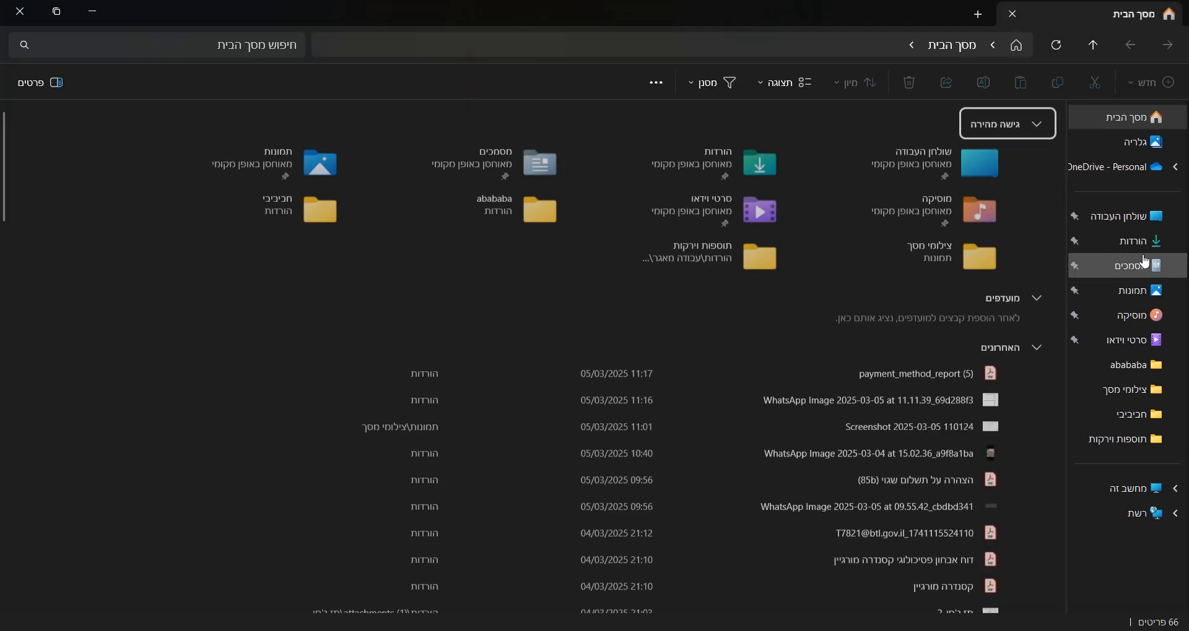
click(1124, 216)
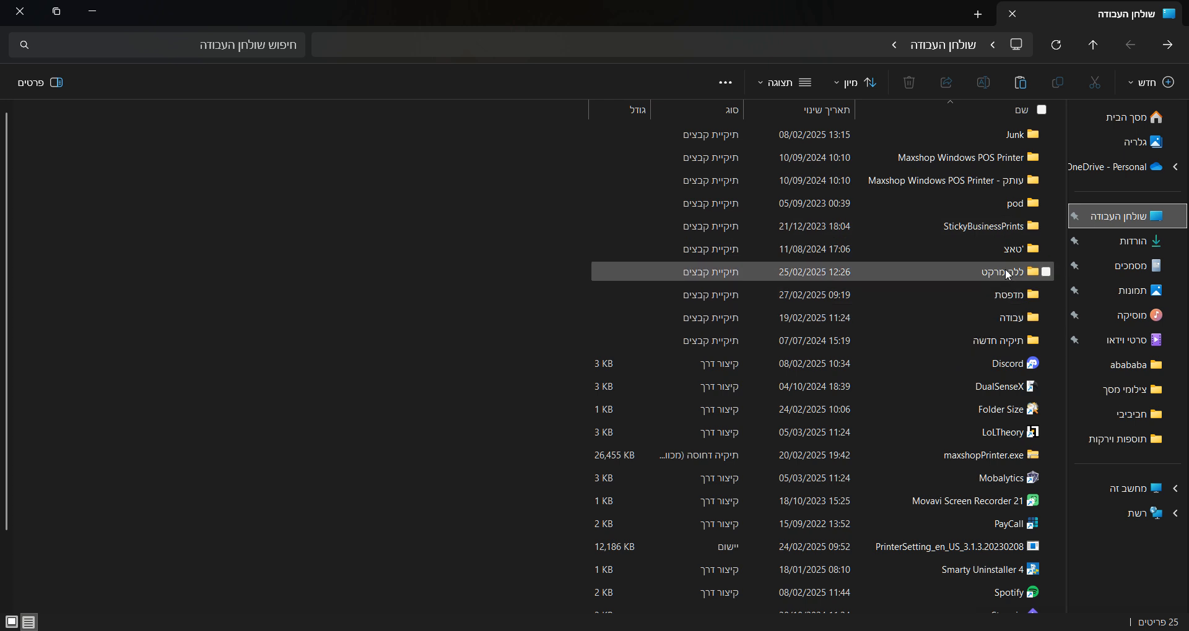
double_click(1010, 294)
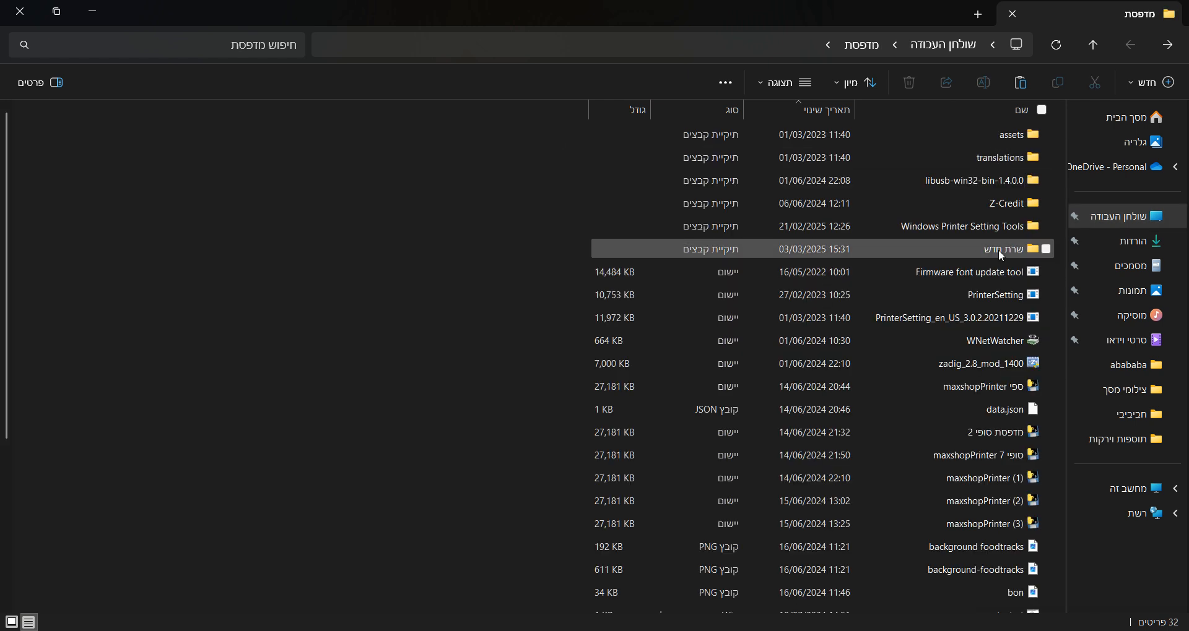
double_click(998, 248)
click(980, 212)
double_click(979, 210)
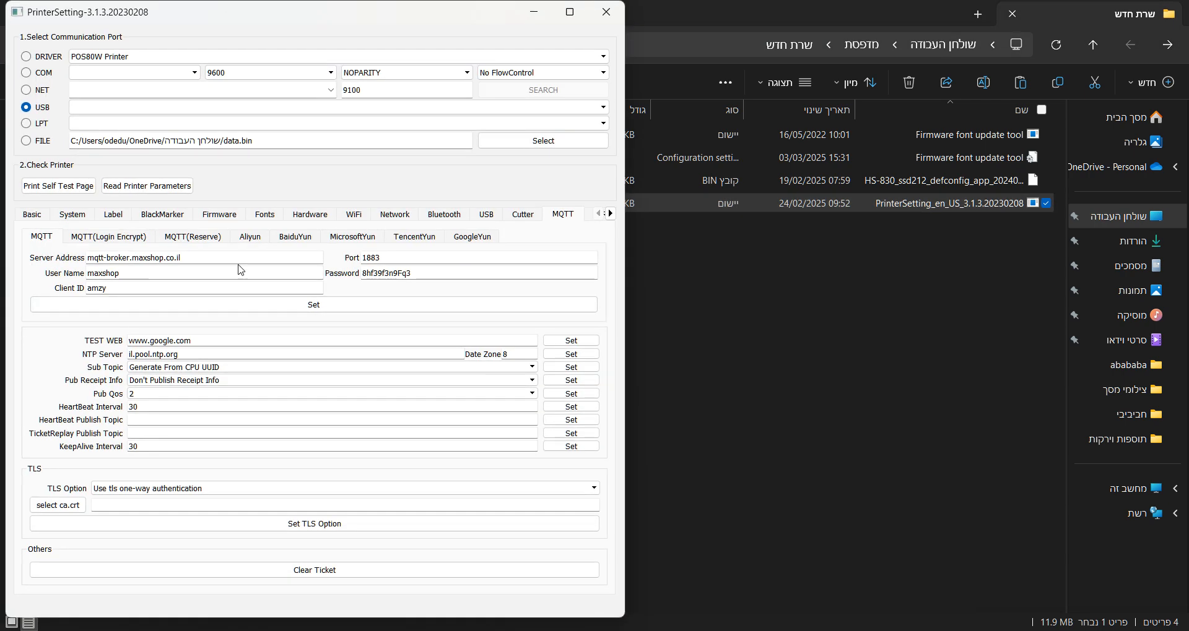
- Copy the server address mqtt-broker.maxshop.co.il from the local PrinterSetting into the remote MQTT settings and apply the server settings
triple_click(240, 259)
key(ctrl+c)
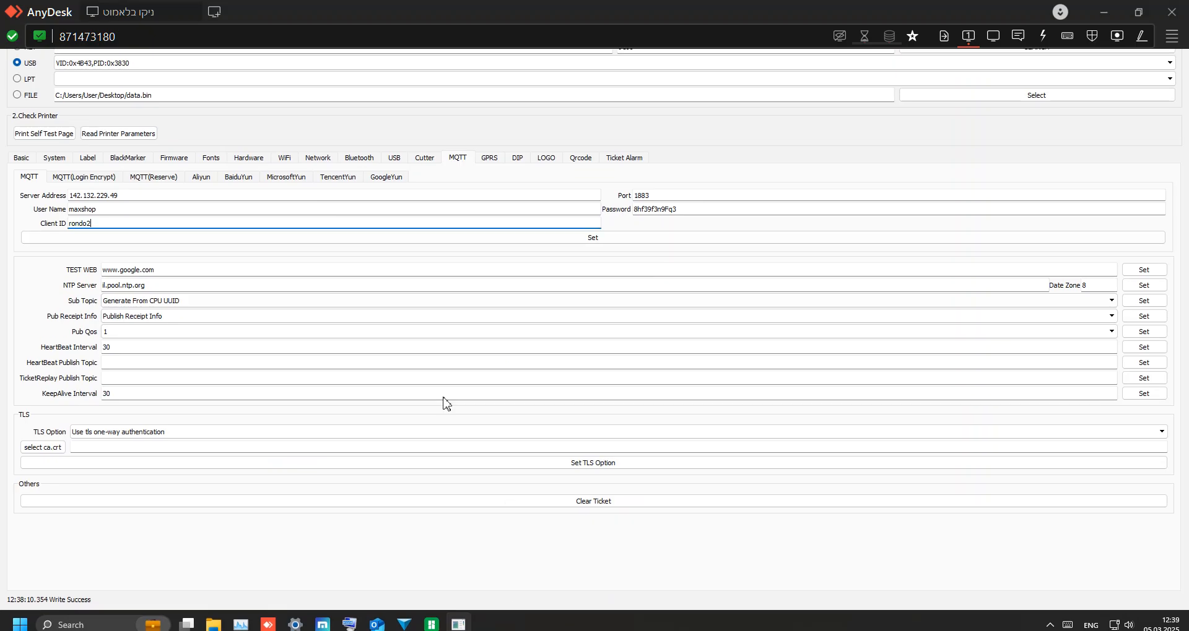
scroll(443, 404, up, 2)
triple_click(299, 264)
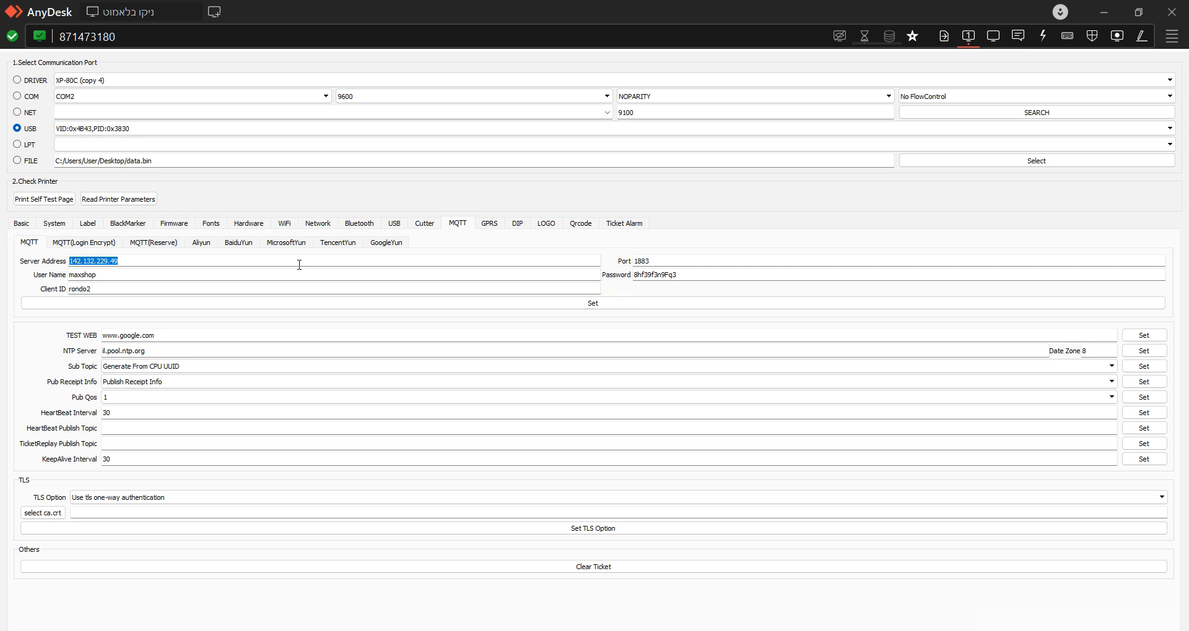
key(ctrl+v)
scroll(303, 267, down, 1)
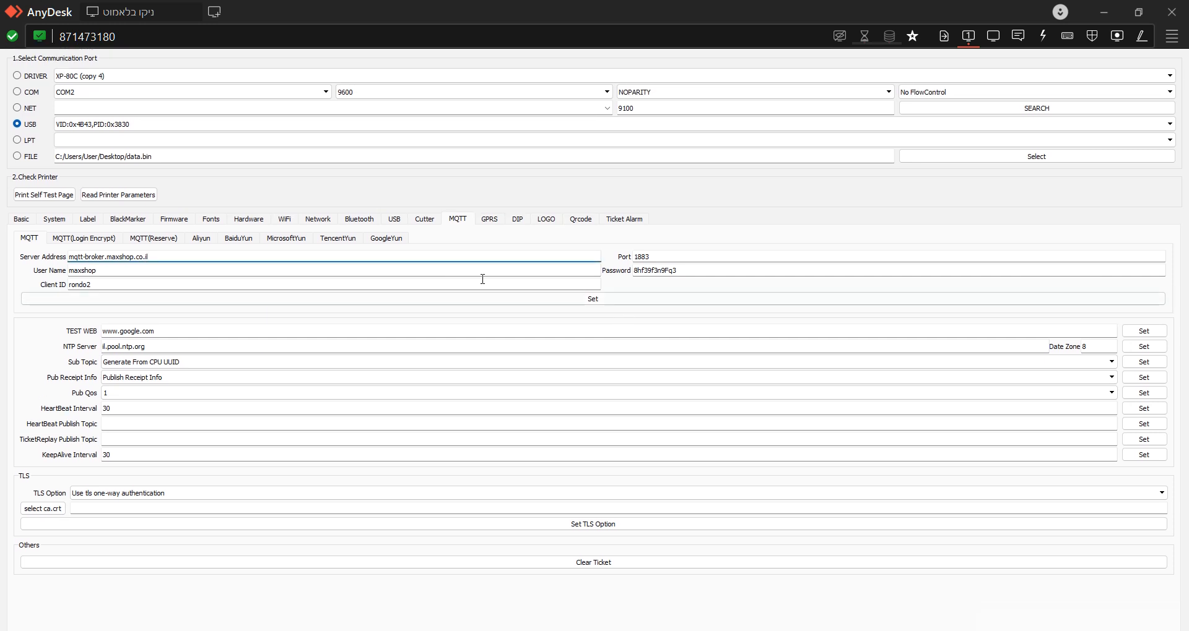
click(606, 297)
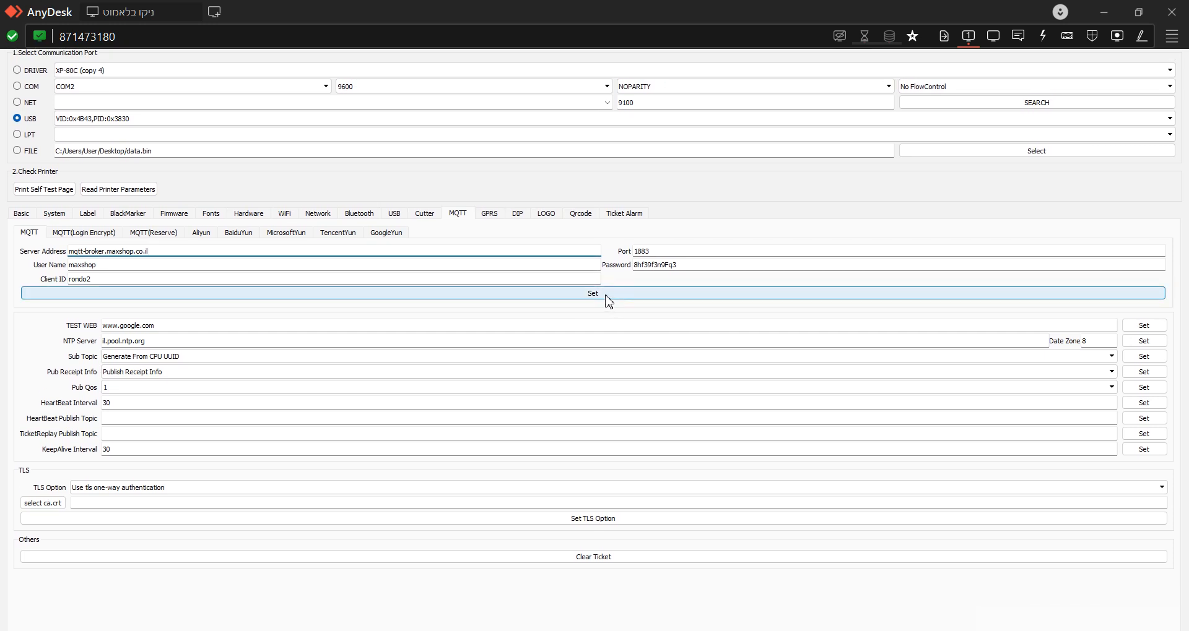
- Apply the individual MQTT parameters below the server settings one by one, down to the keep-alive interval
scroll(607, 302, down, 1)
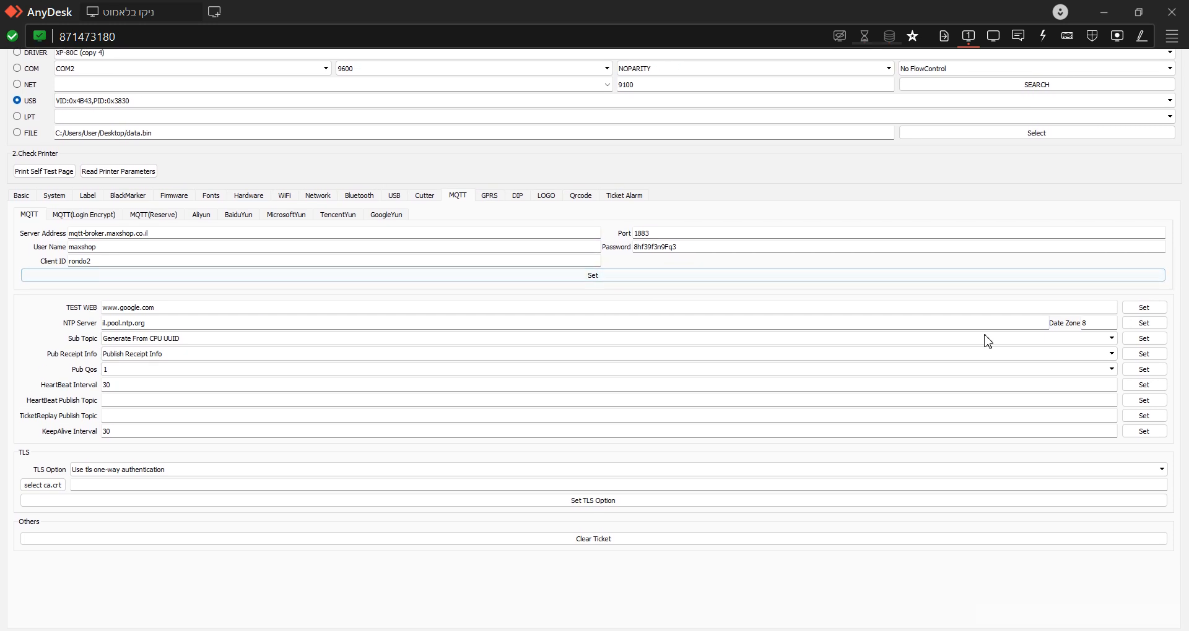
click(1141, 317)
click(1143, 329)
click(1144, 339)
click(1146, 350)
click(1146, 372)
click(1144, 384)
click(1144, 392)
click(1144, 403)
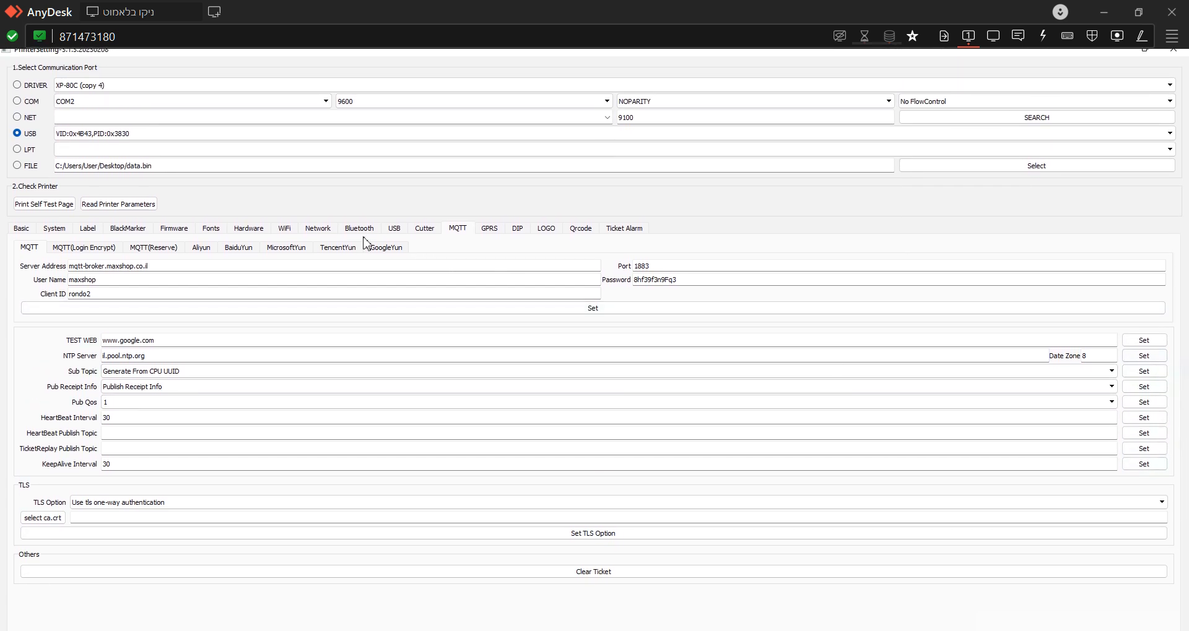
- Recheck the printer's WiFi and network settings, and close PrinterSetting and its folder window on the remote computer
click(285, 230)
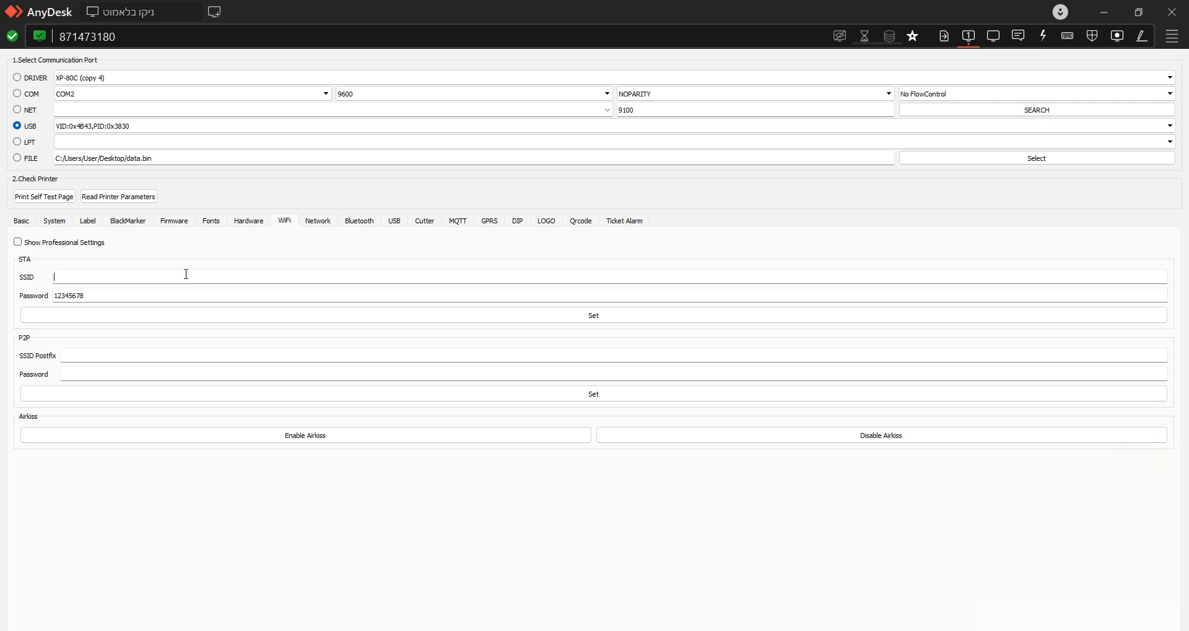
click(189, 274)
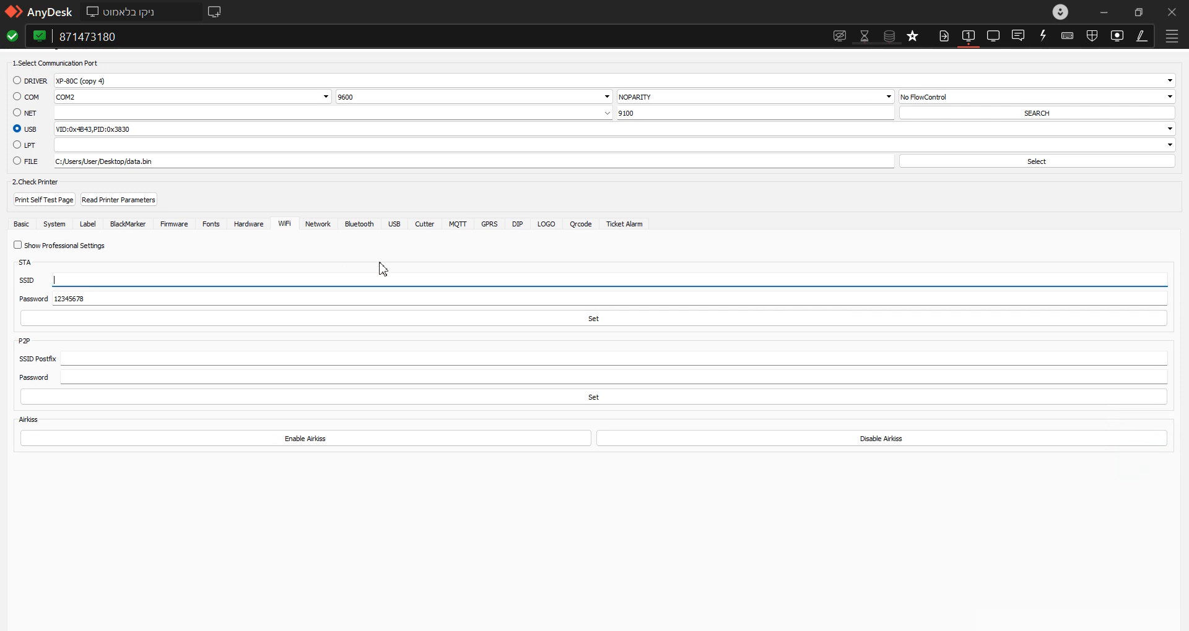
click(316, 226)
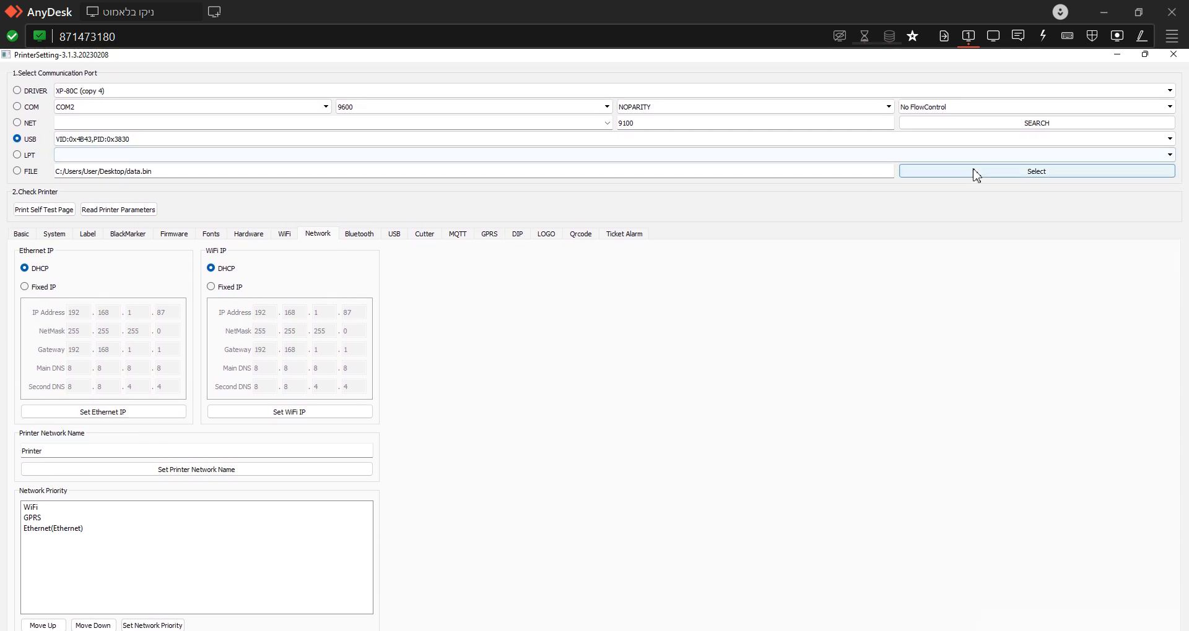
click(1172, 57)
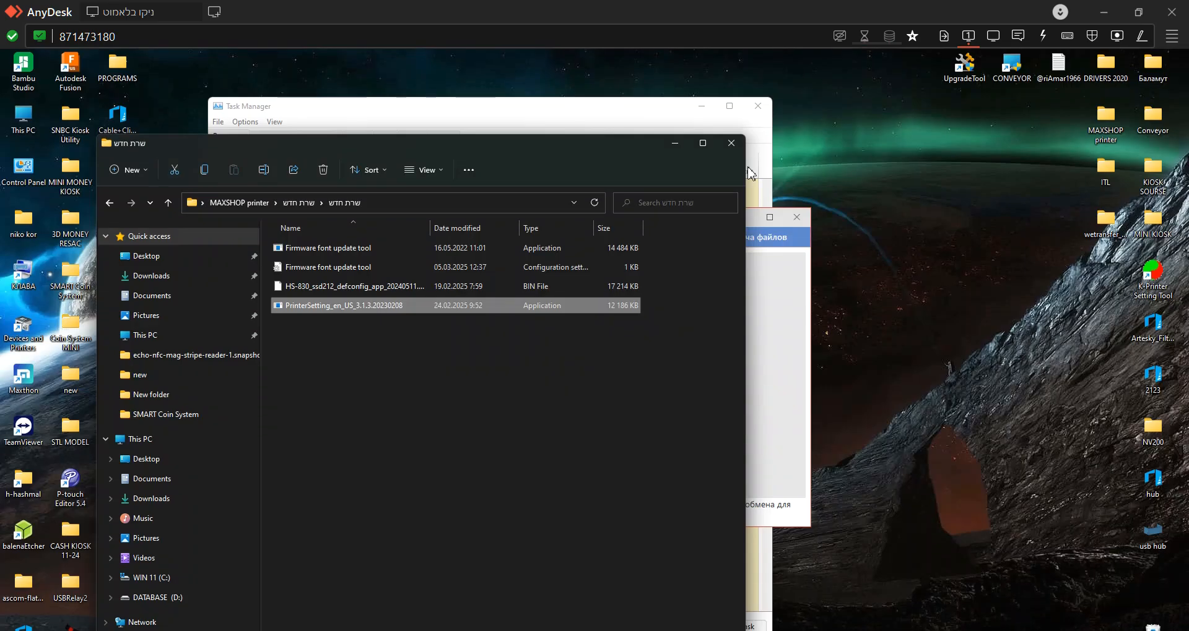
click(731, 145)
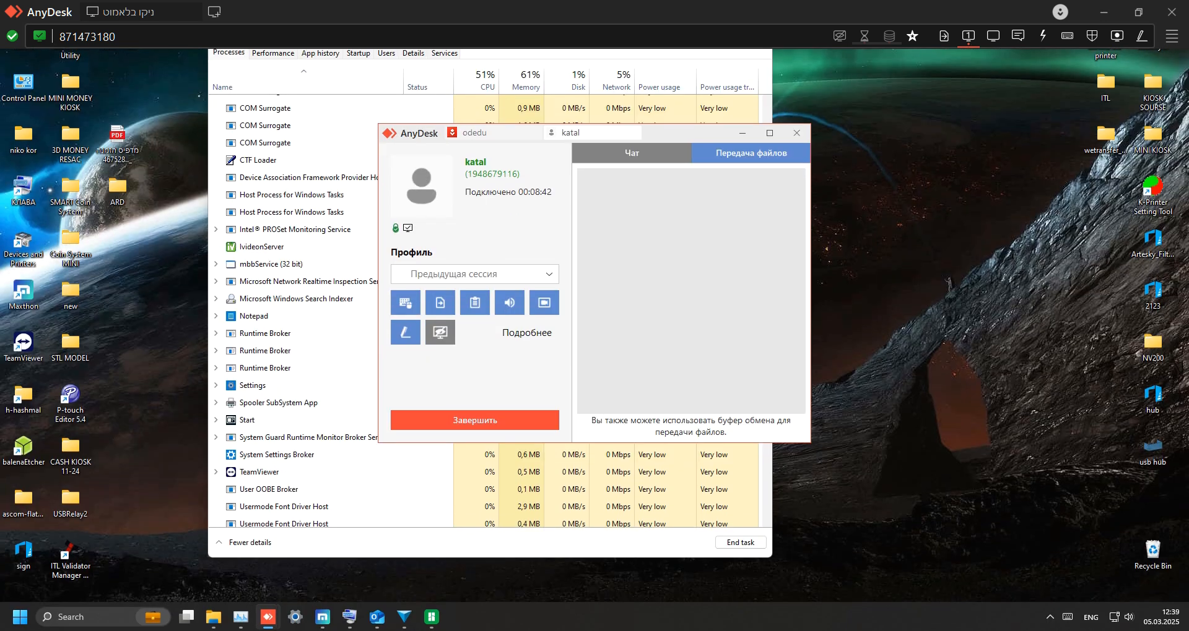
- In the local web browser, open the maxshop.co.il management site and log in with the saved credentials
click(621, 630)
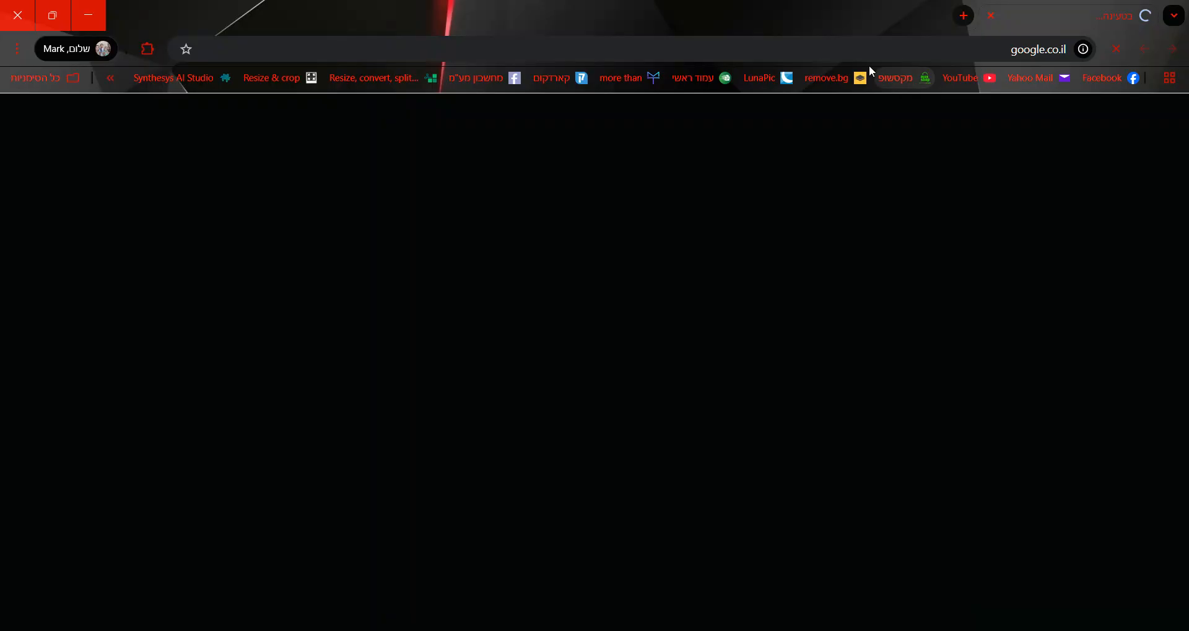
click(906, 79)
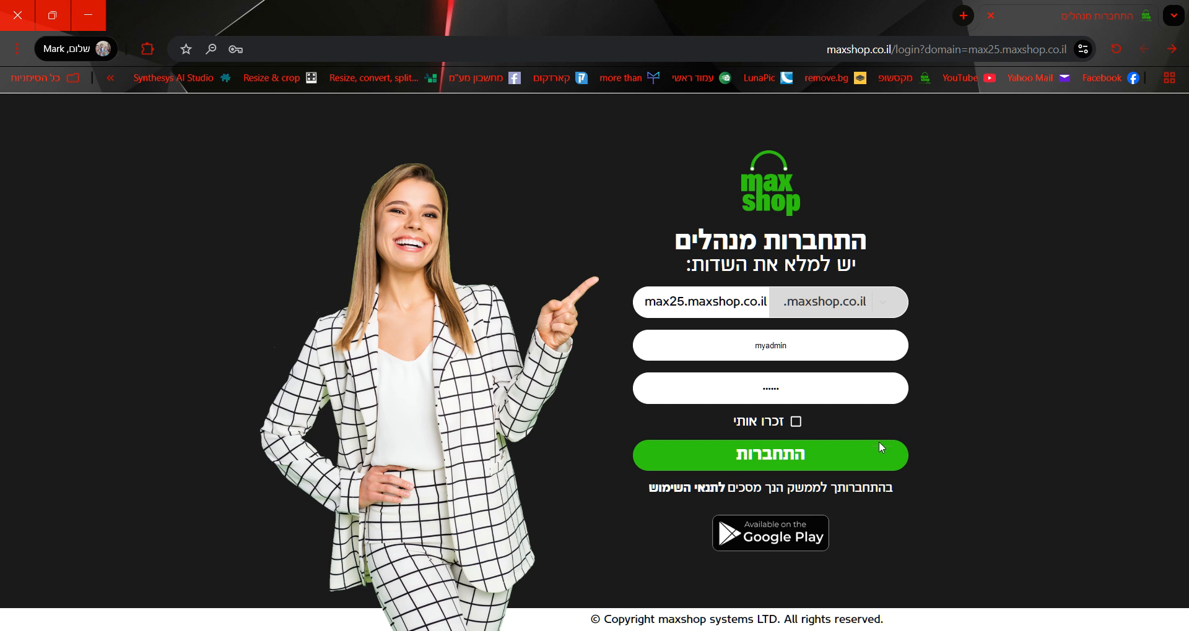
click(881, 447)
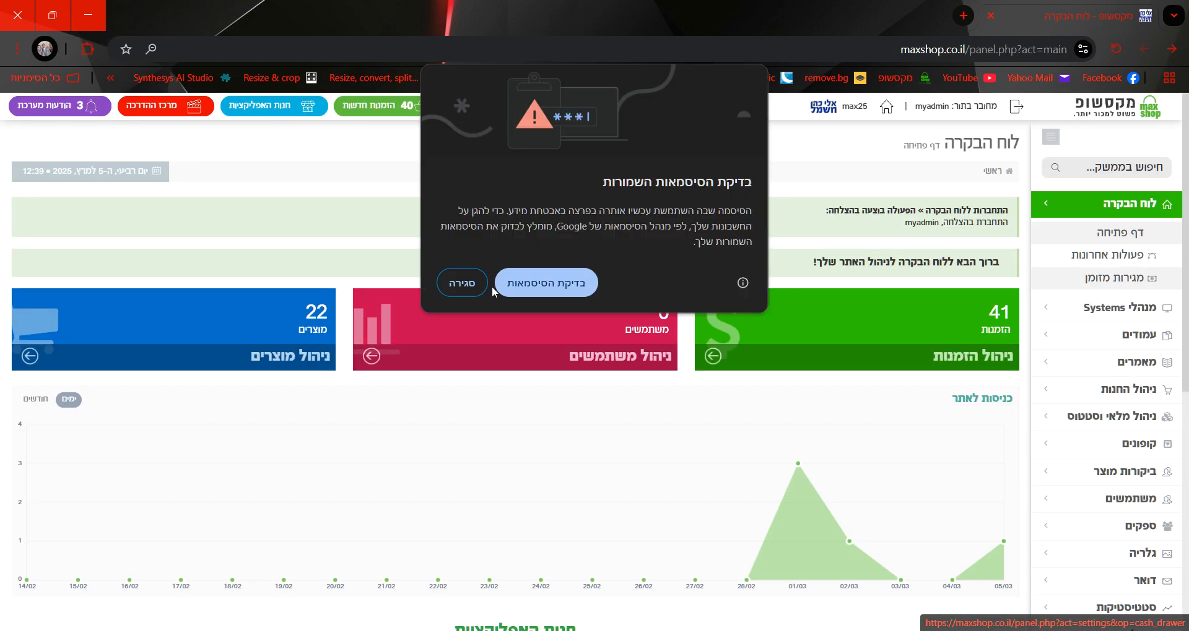
- Open the list of active customers and sites and connect as the customer of rondo-pizza2.maxshop.co.il
click(1124, 308)
click(1095, 335)
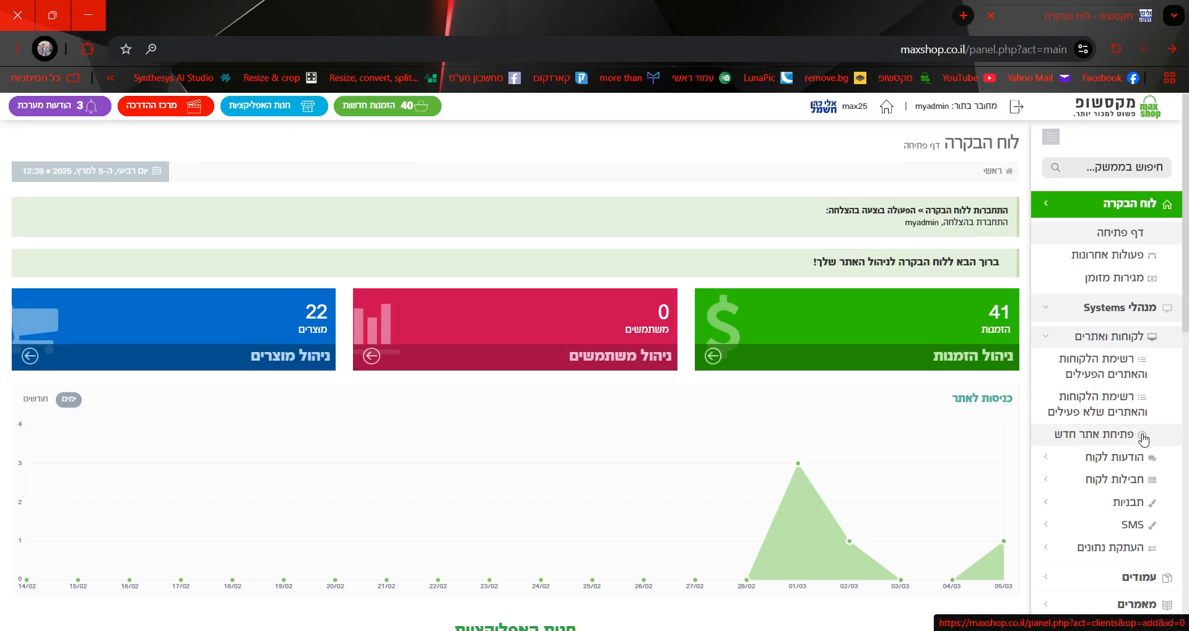
click(1101, 366)
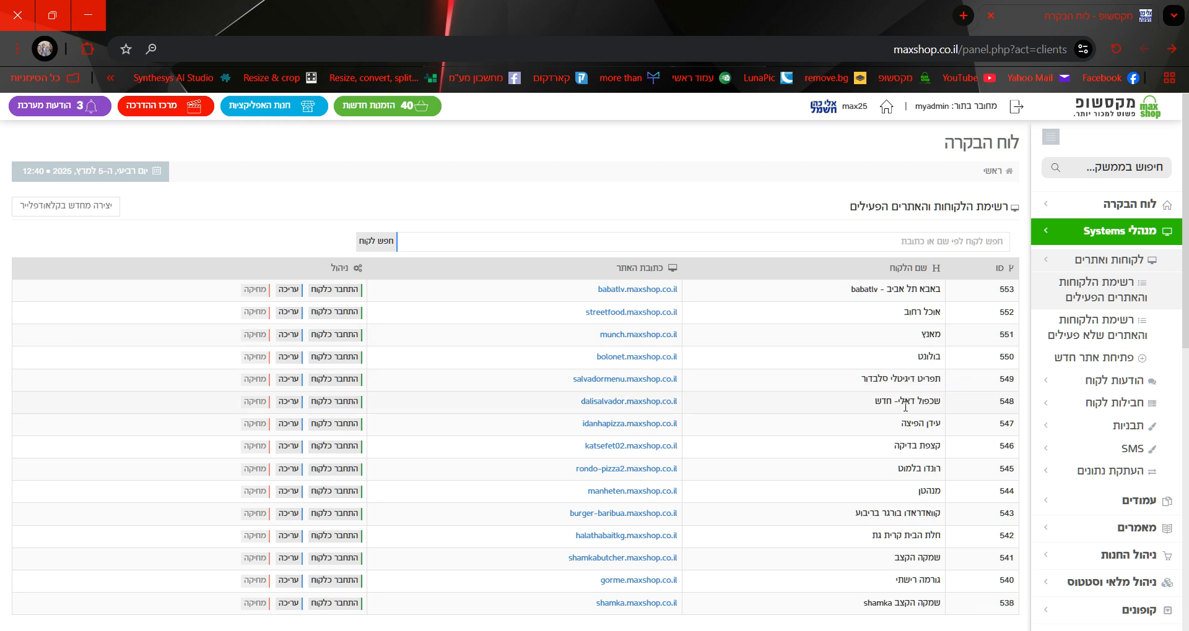
scroll(871, 441, down, 2)
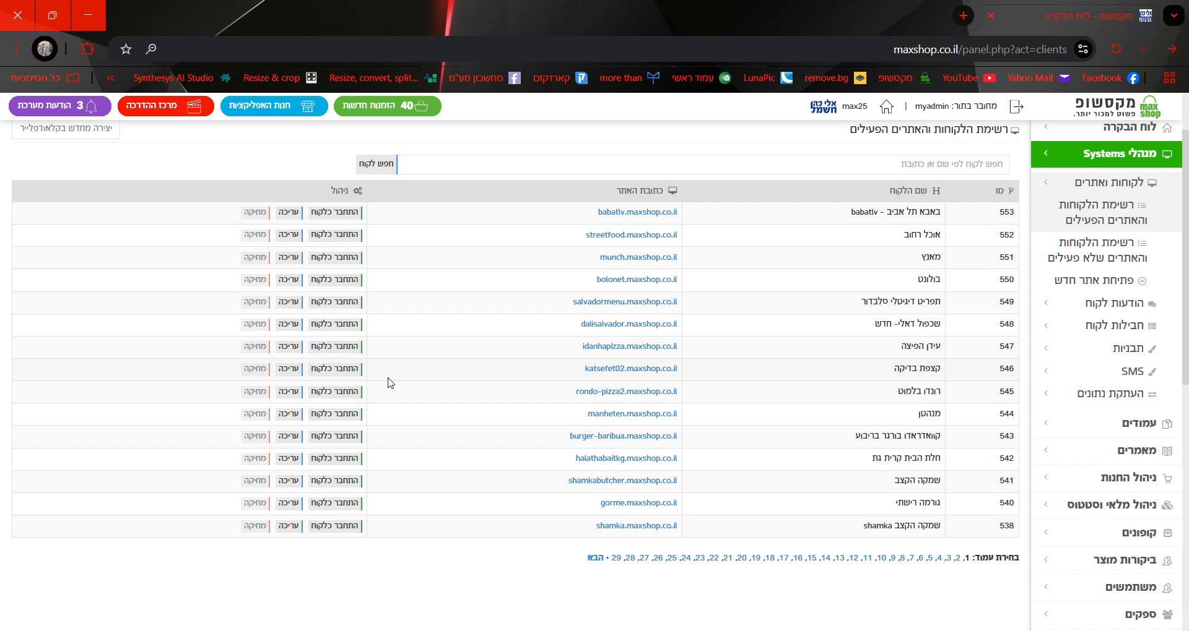
click(347, 389)
- Open the receipt printers page (מדפסת בונים) in the system settings and look at the new printer form's template options
scroll(879, 434, down, 7)
click(1076, 586)
scroll(1095, 526, down, 6)
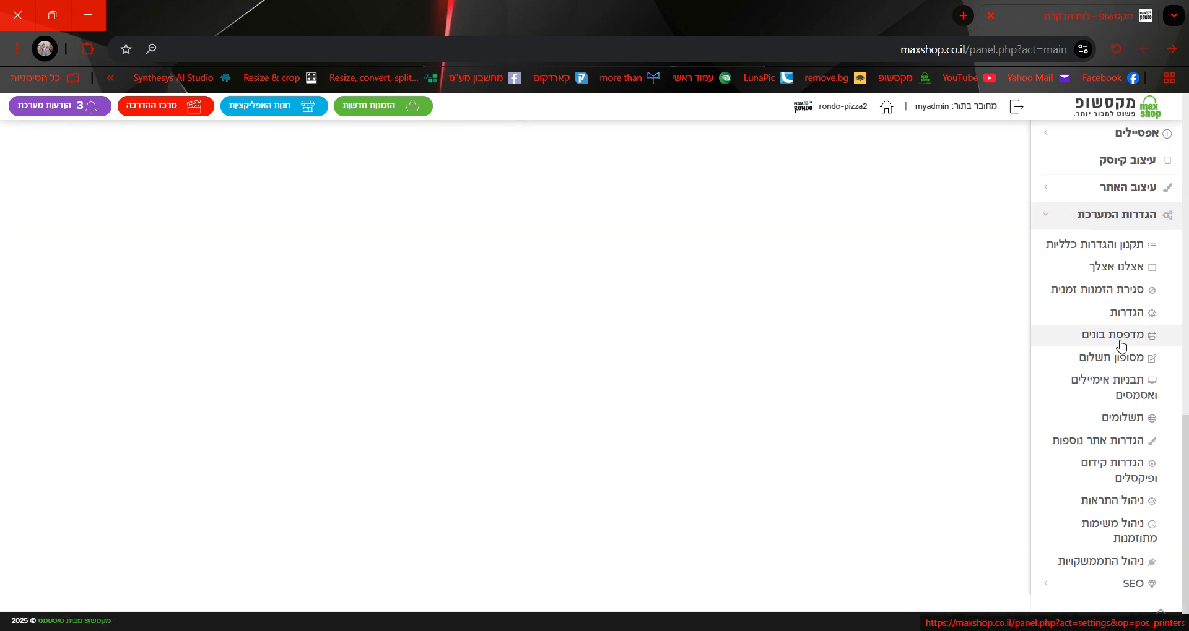
click(1117, 339)
click(856, 269)
click(833, 299)
click(833, 299)
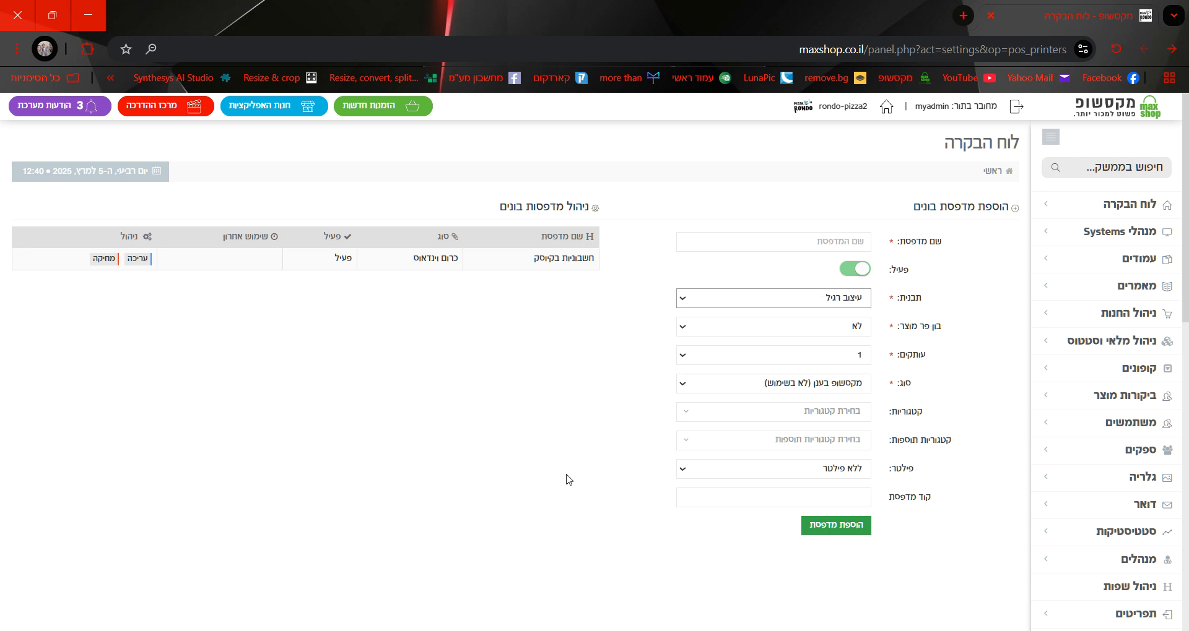
- Switch to AnyDesk and close the remote session window
mouse_move(525, 630)
click(525, 592)
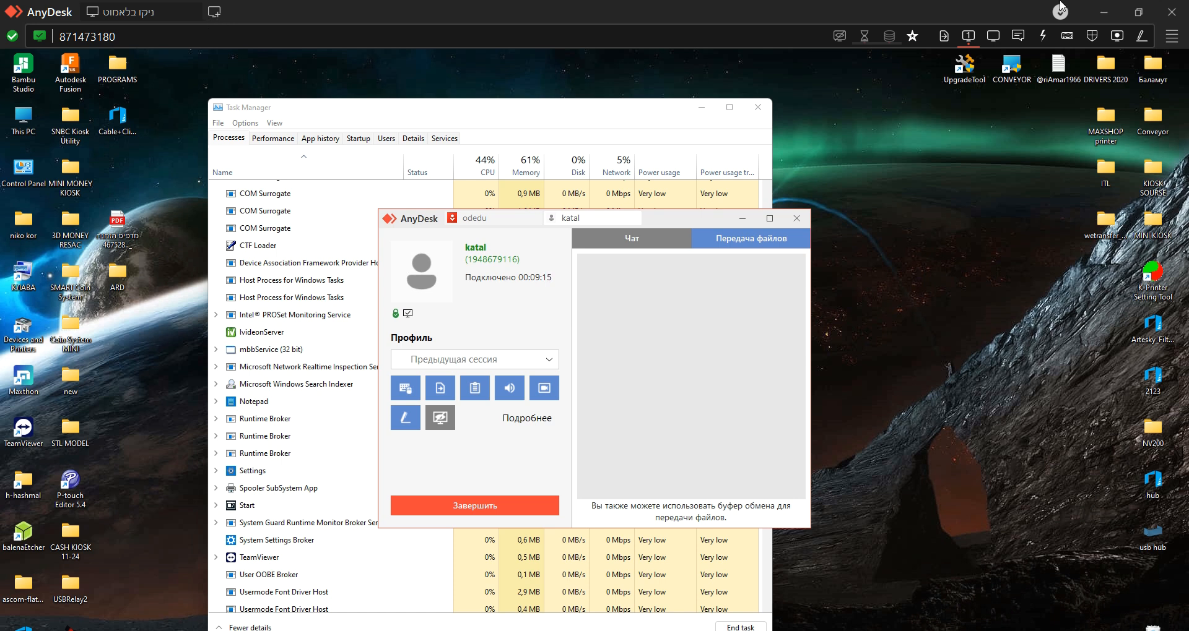
click(1172, 11)
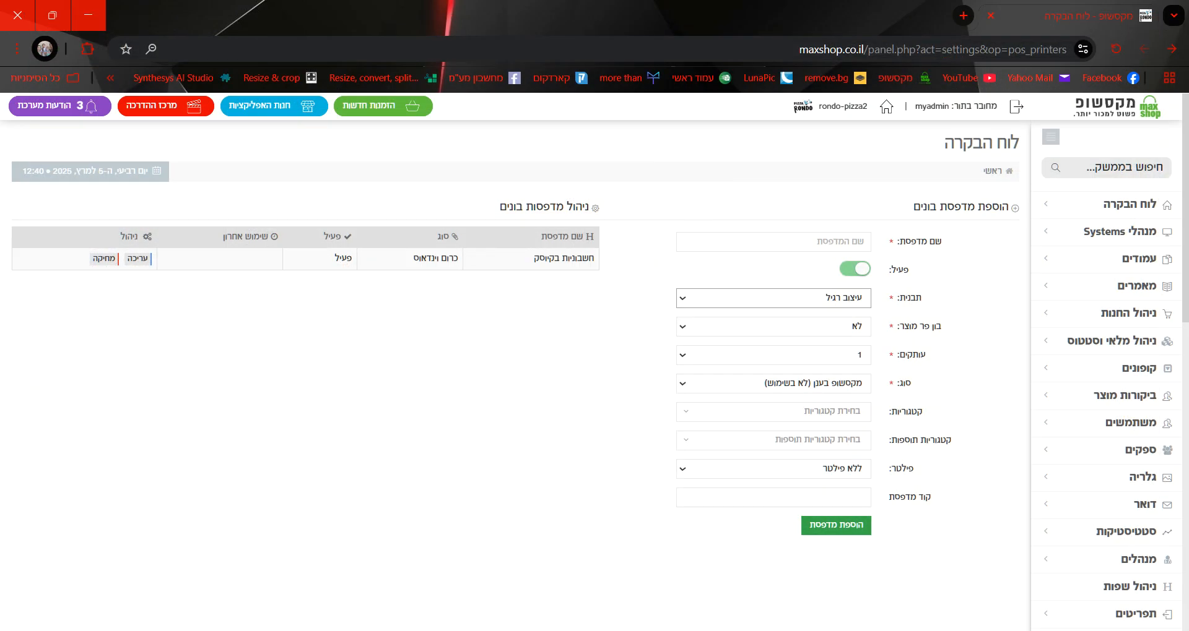
- Copy this computer's AnyDesk address, send it to the customer contact in WhatsApp, and return to AnyDesk
click(525, 630)
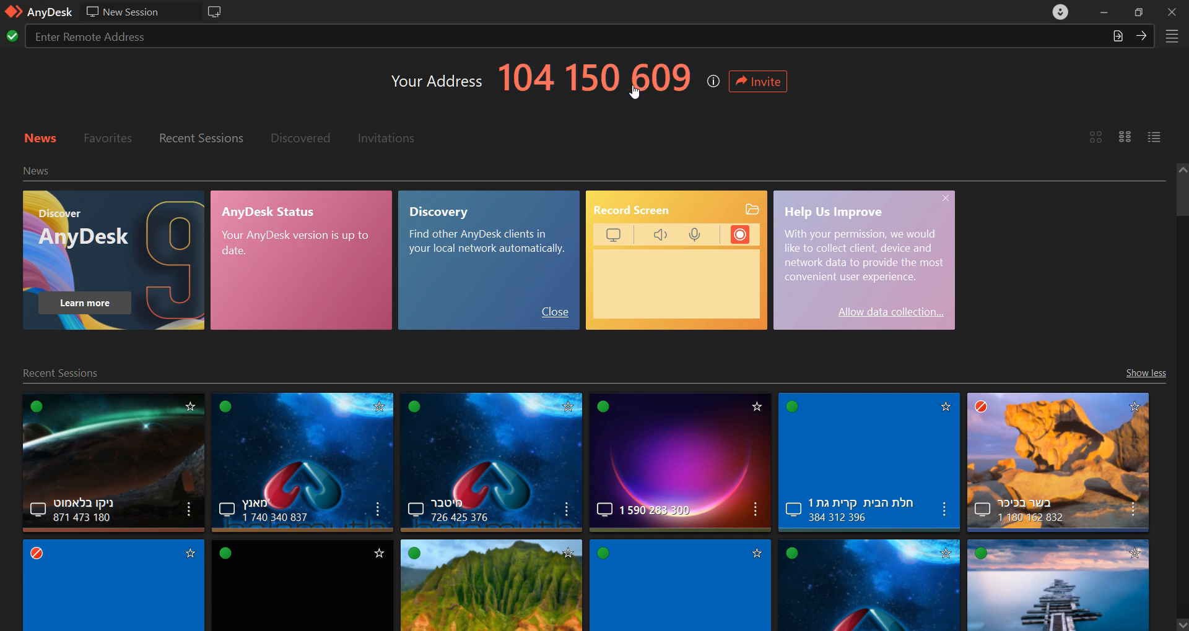
click(537, 88)
click(569, 101)
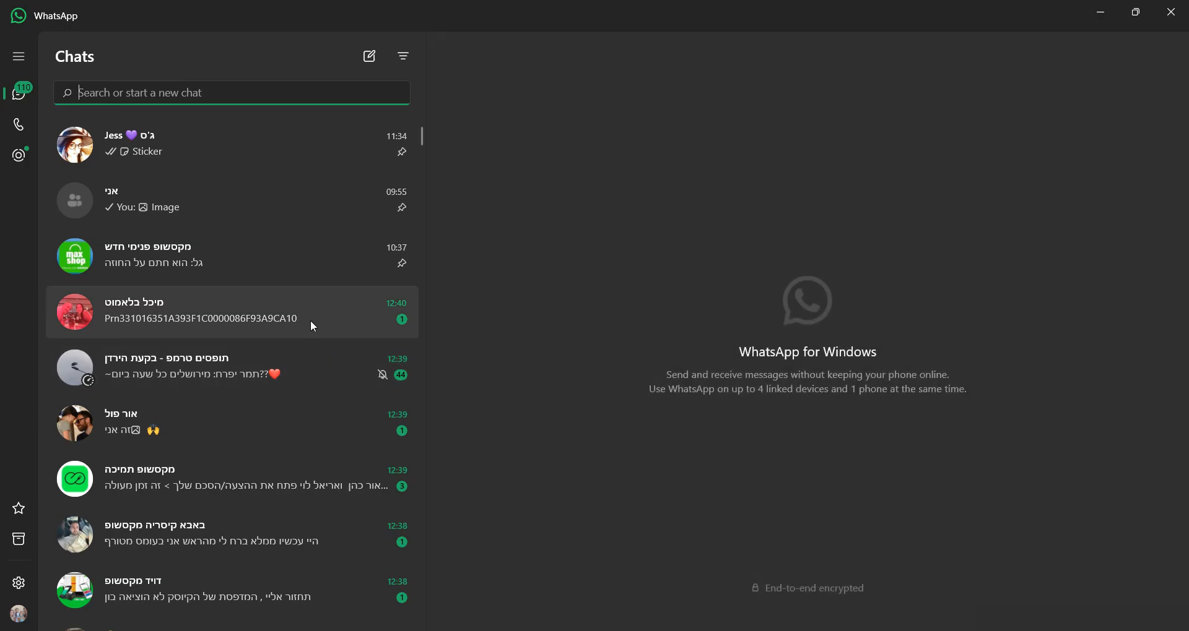
click(310, 320)
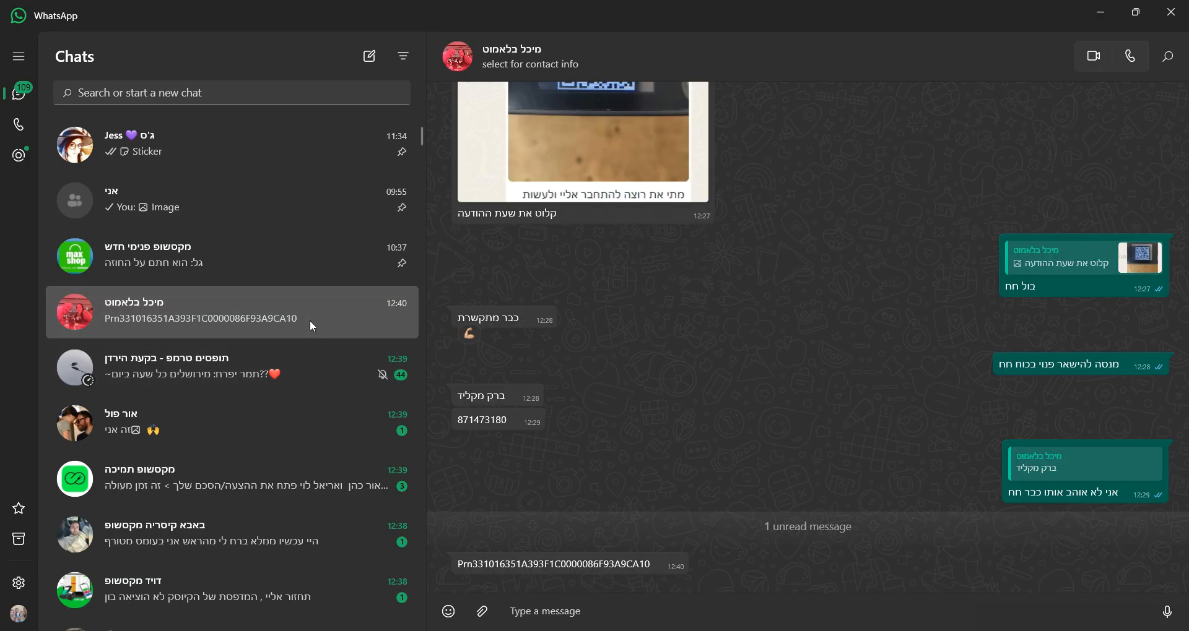
key(ctrl+v)
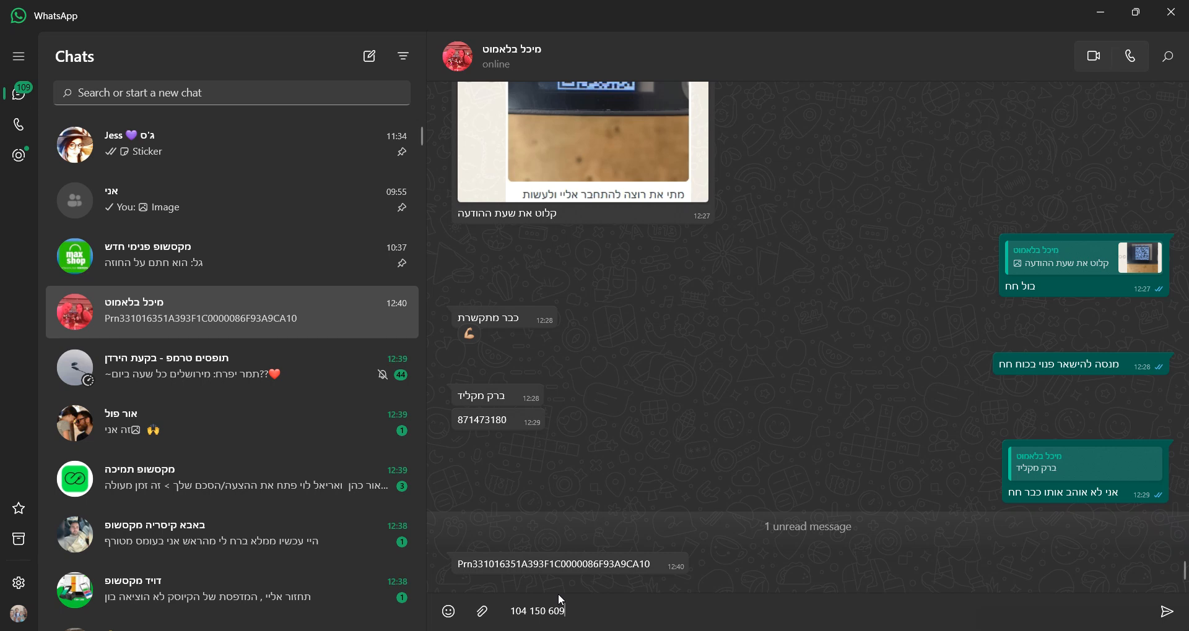
key(Return)
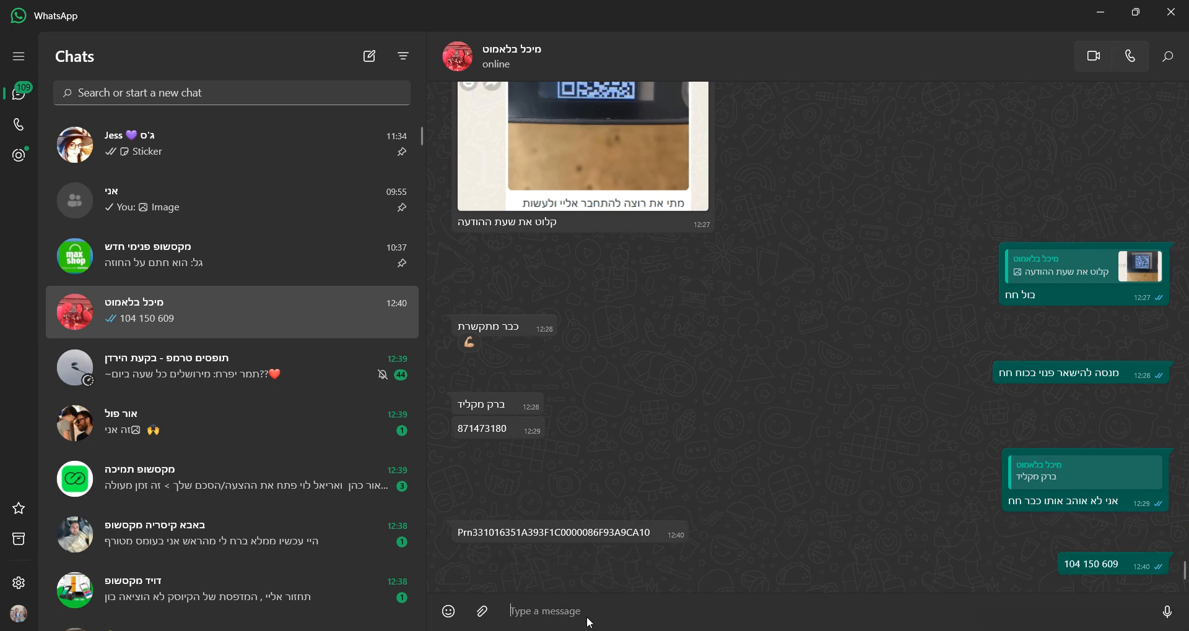
key(alt+Tab)
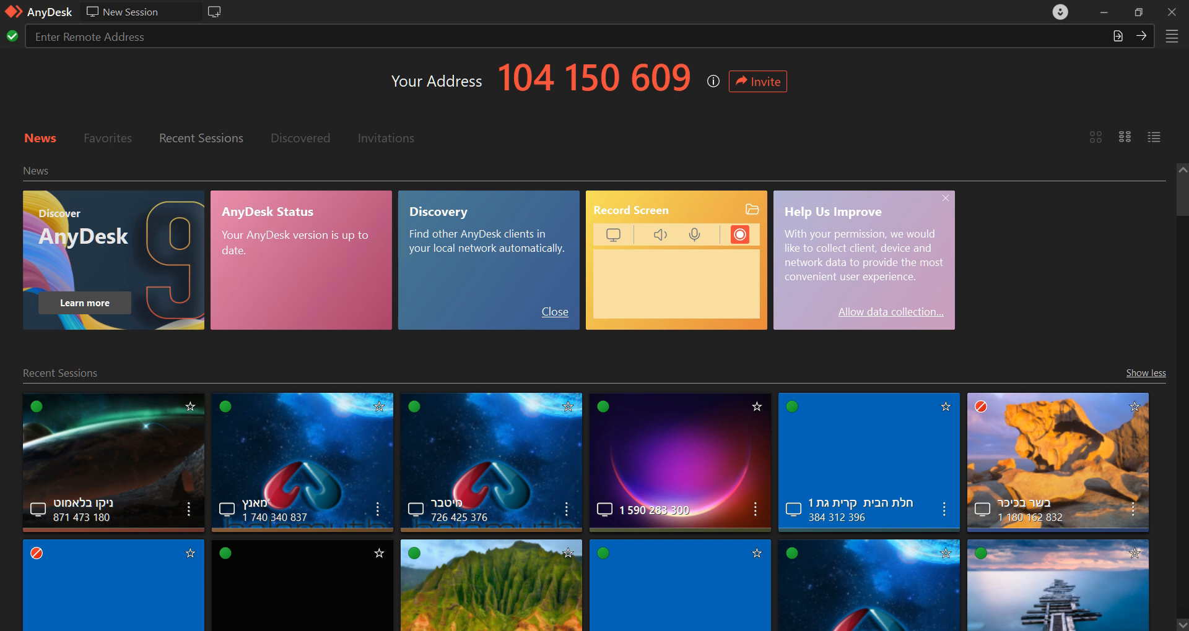
- Switch to WhatsApp, accept the incoming AnyDesk session, copy the printer code from the latest received message, and return to the Maxshop panel in the browser
key(alt+Tab)
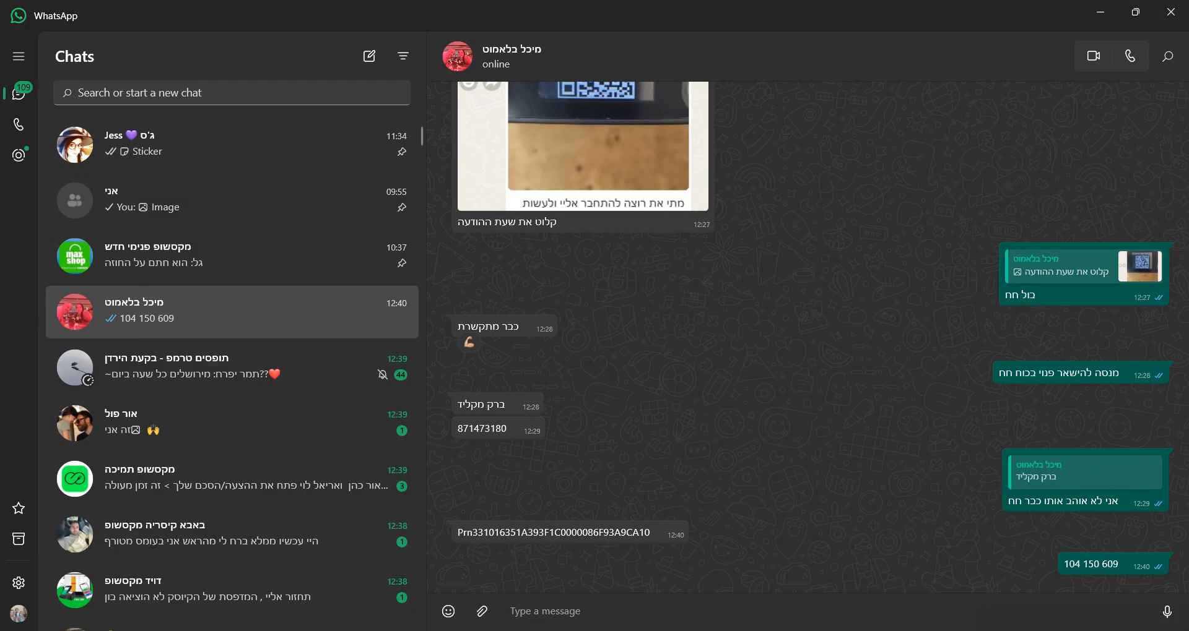
double_click(580, 530)
click(425, 495)
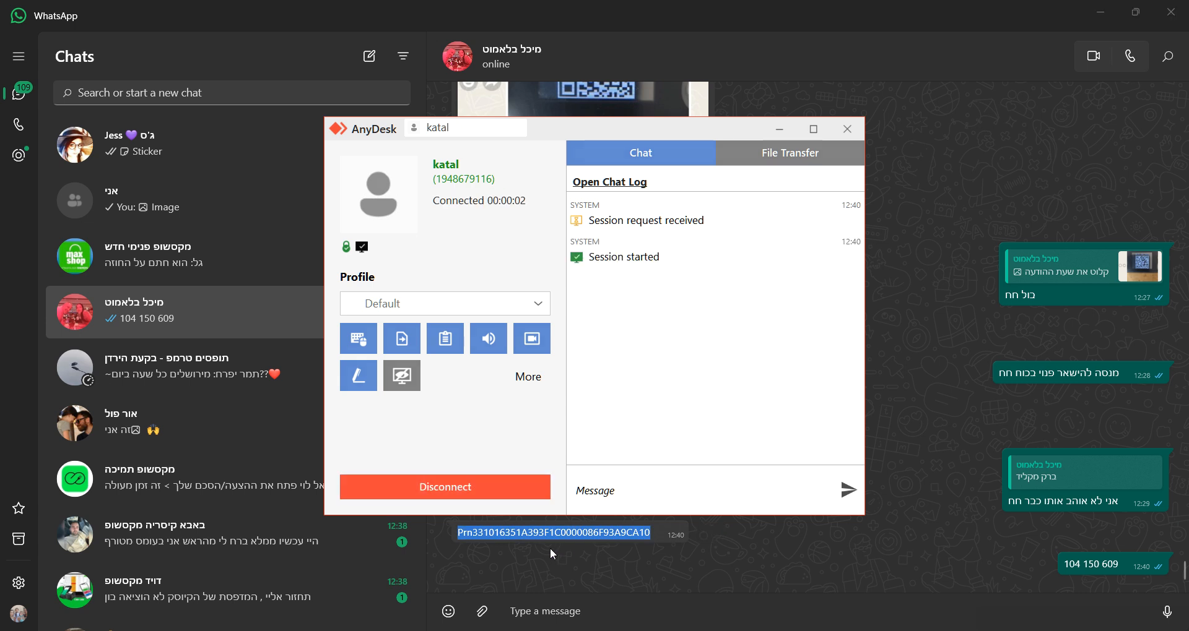
right_click(564, 533)
click(633, 288)
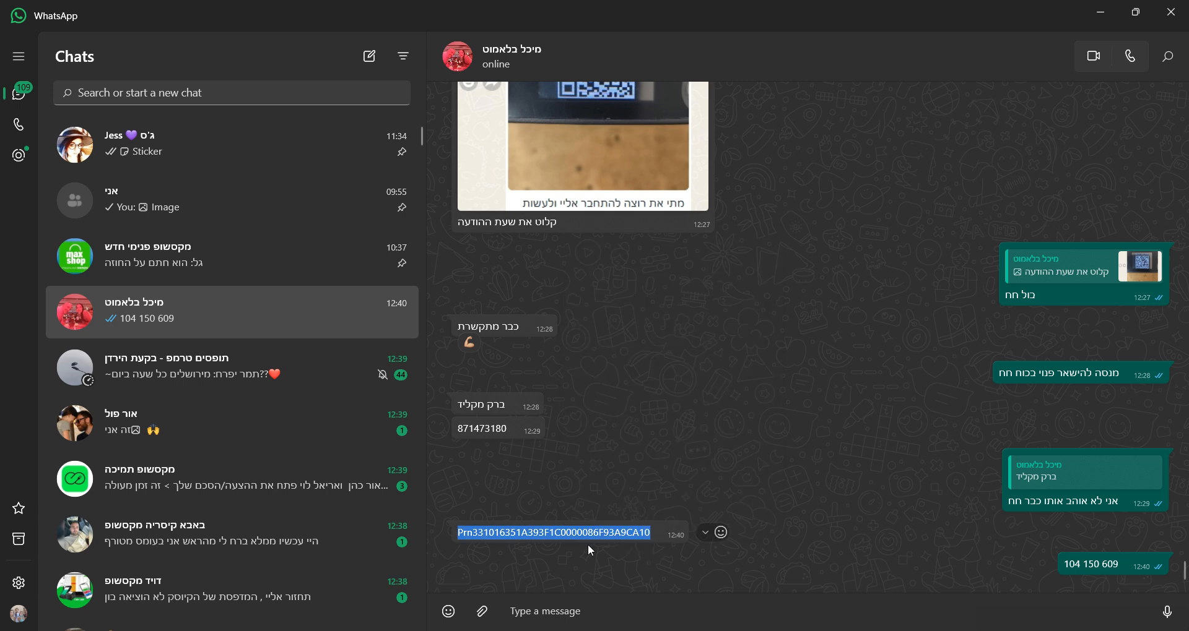
key(alt+Tab)
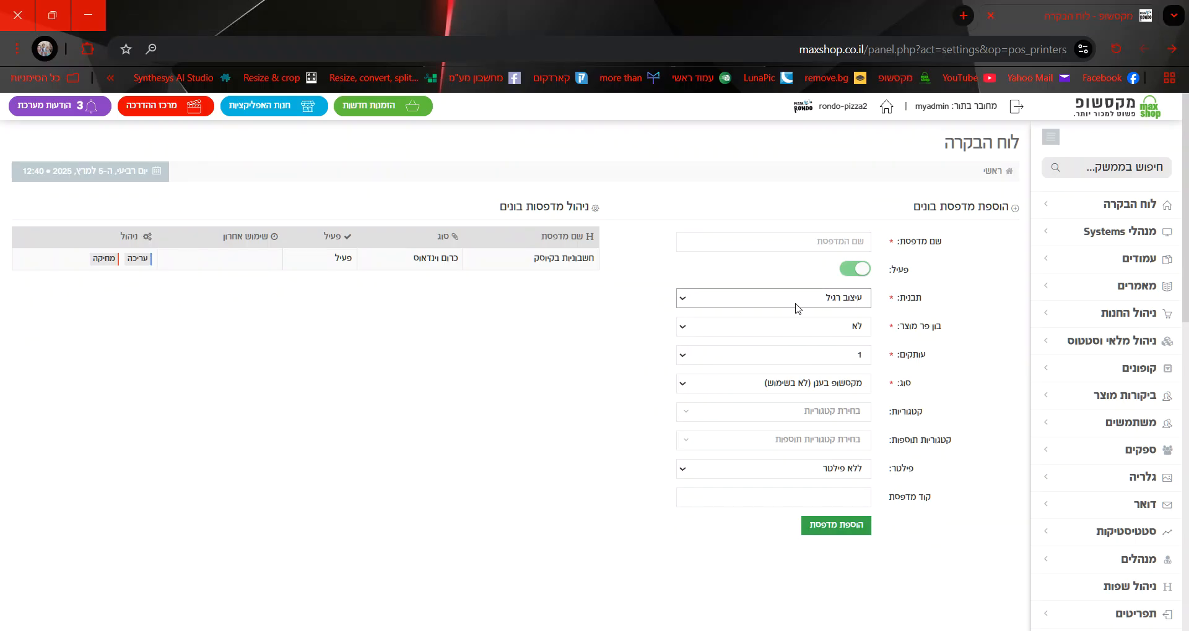
click(854, 300)
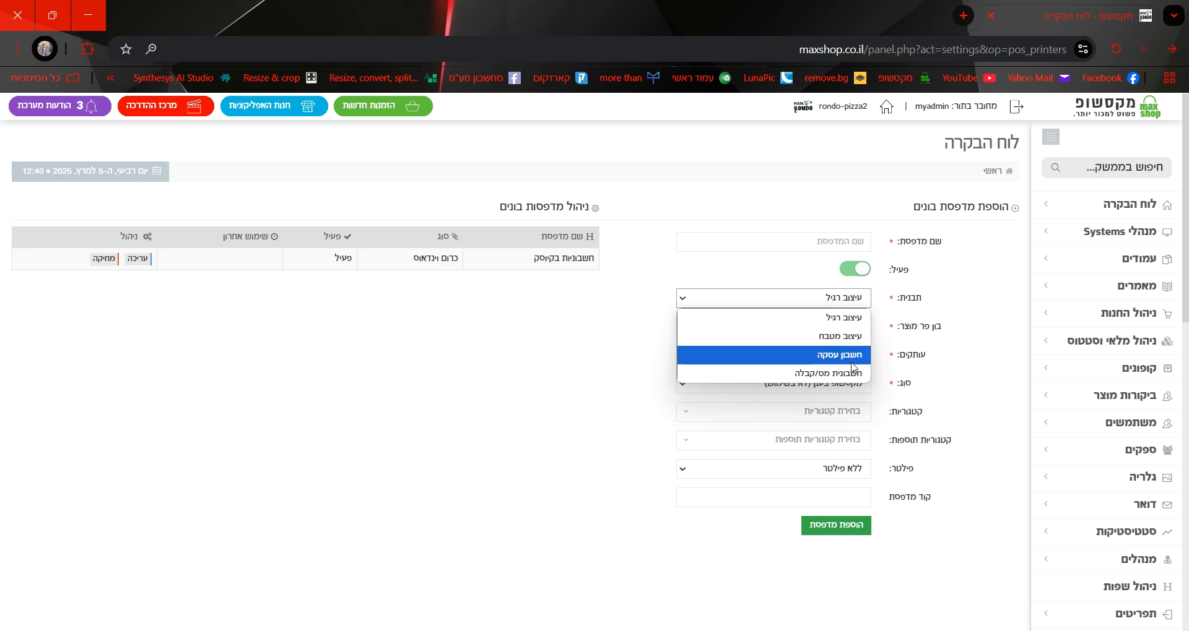
click(854, 299)
click(835, 246)
text(5)
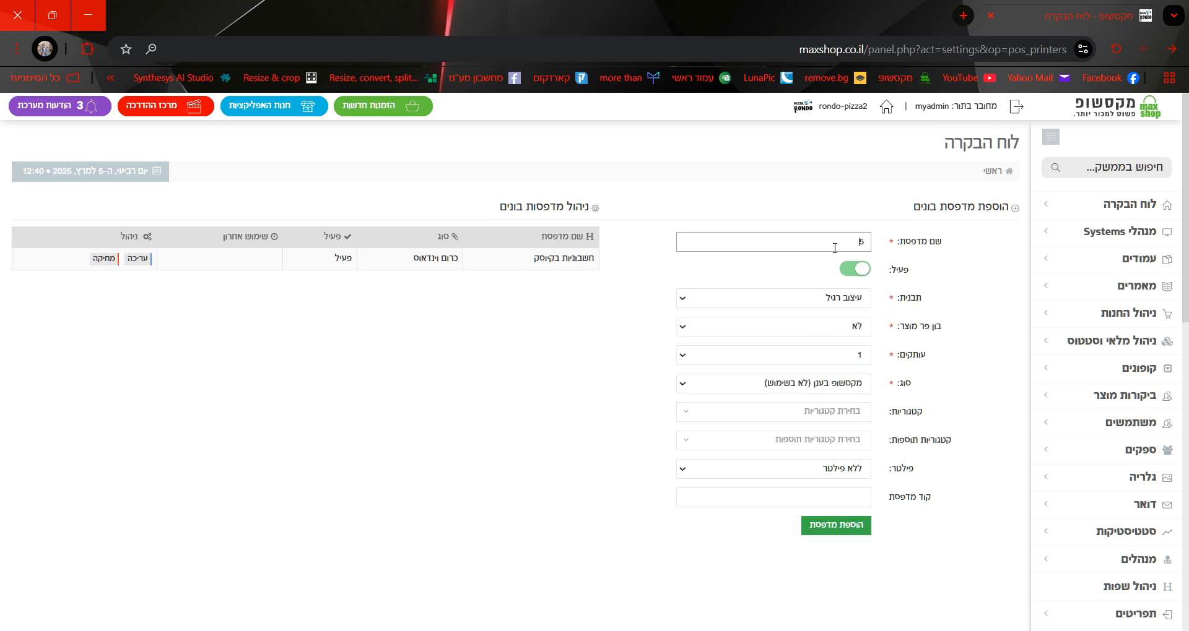
click(835, 388)
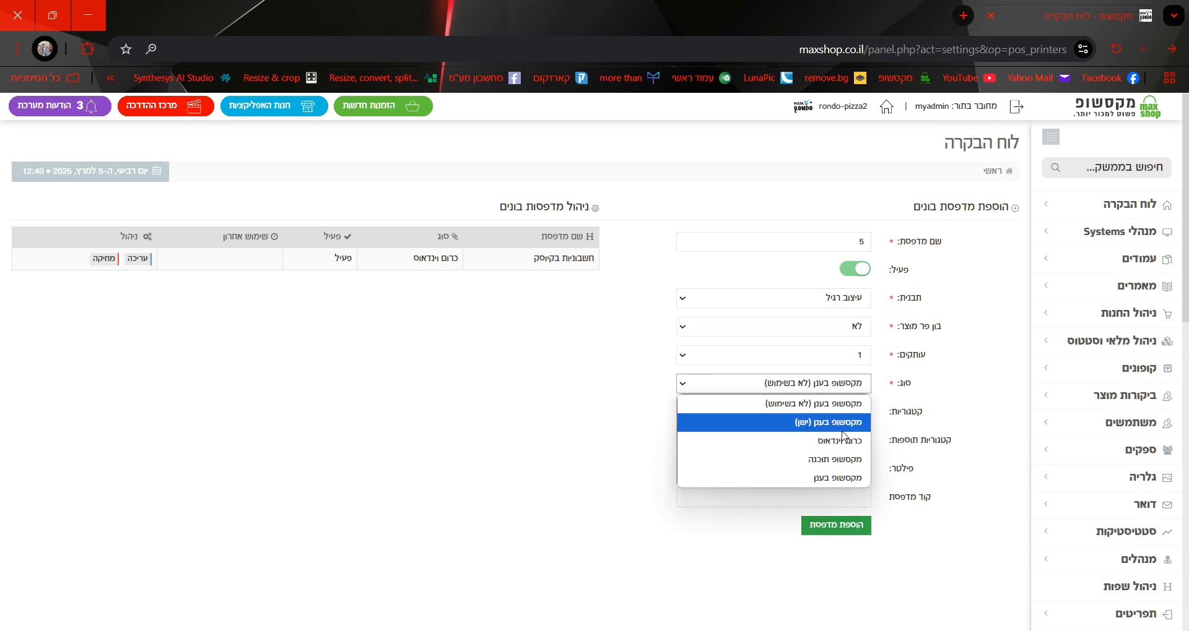
click(835, 388)
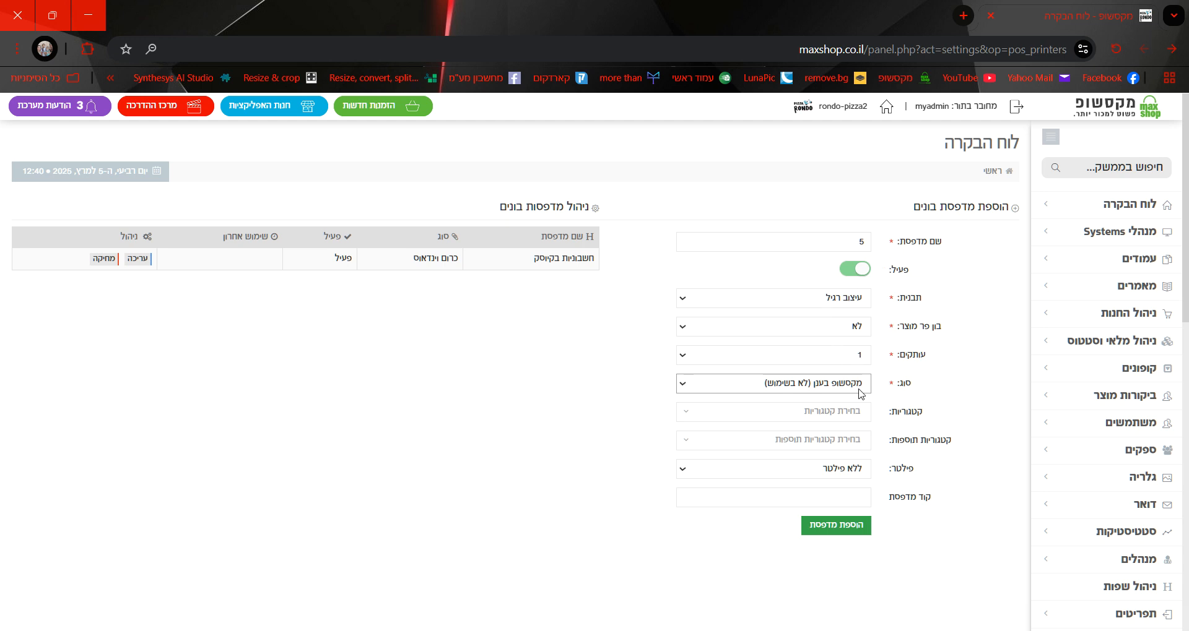
- Name the new receipt printer בונים and choose the kitchen design template (עיצוב מטבח)
double_click(852, 240)
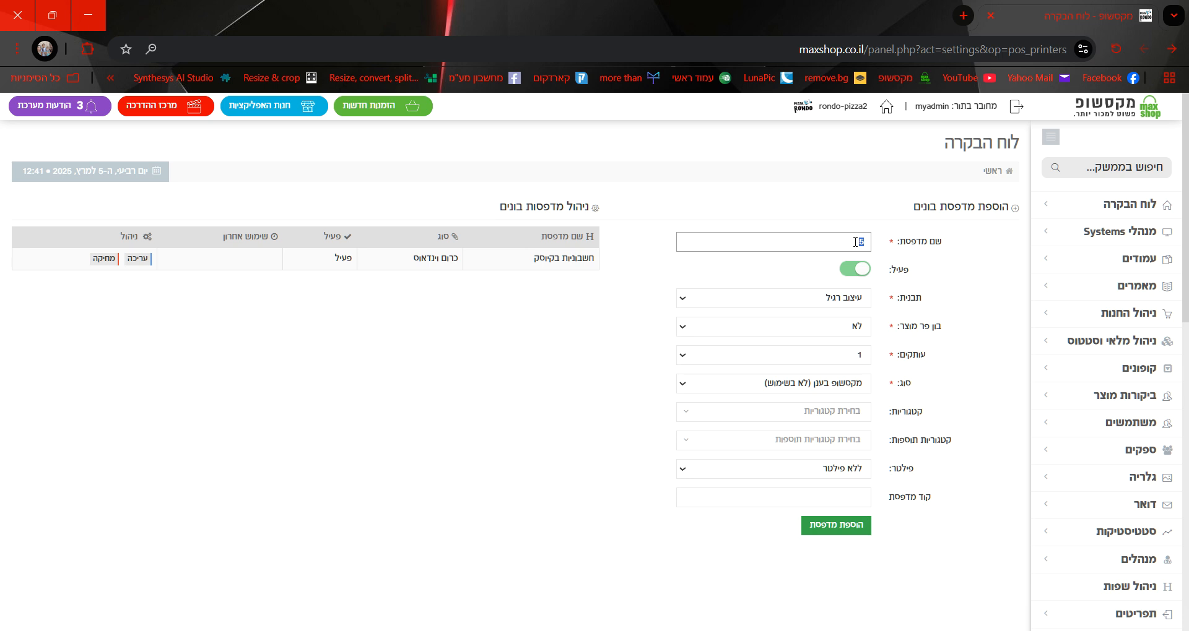
key(BackSpace)
key(BackSpace)
key(BackSpace)
text(בונים)
click(845, 298)
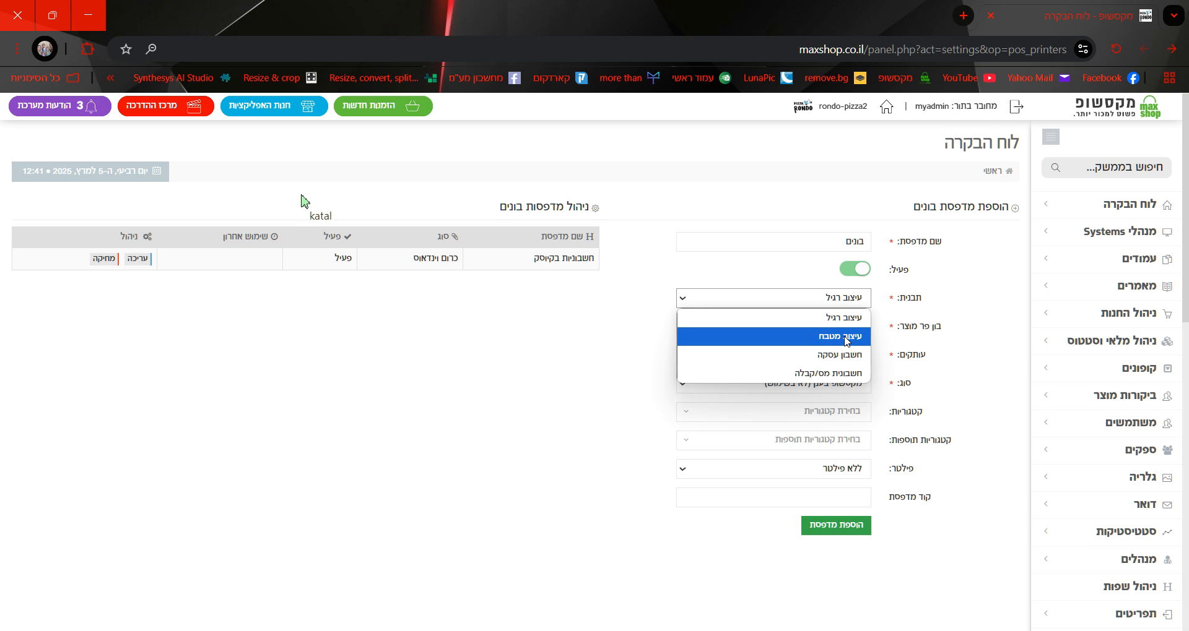
click(841, 336)
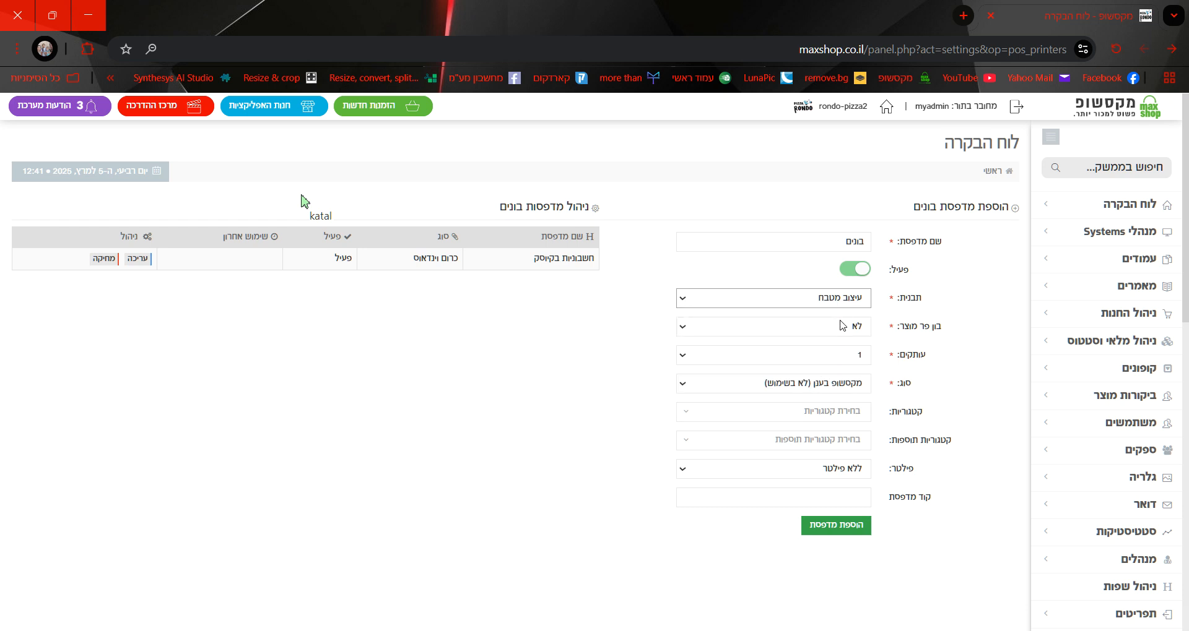
- Set the printer type to מקסשופ בענן, paste the copied printer code into קוד מדפסת, and add the printer
click(836, 385)
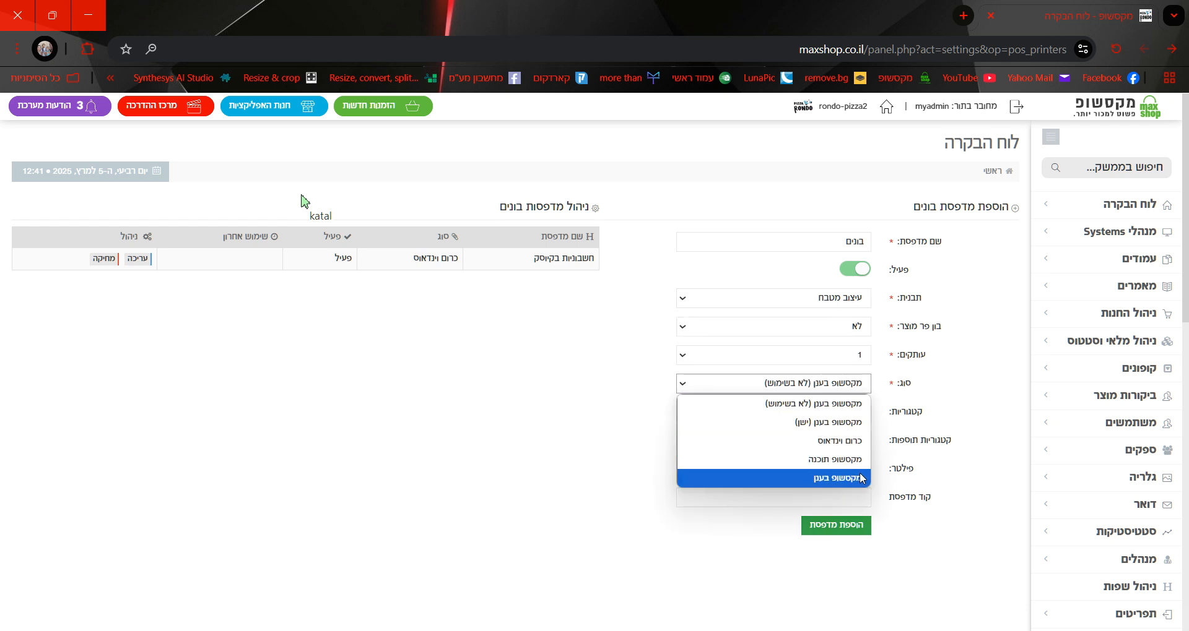
click(822, 485)
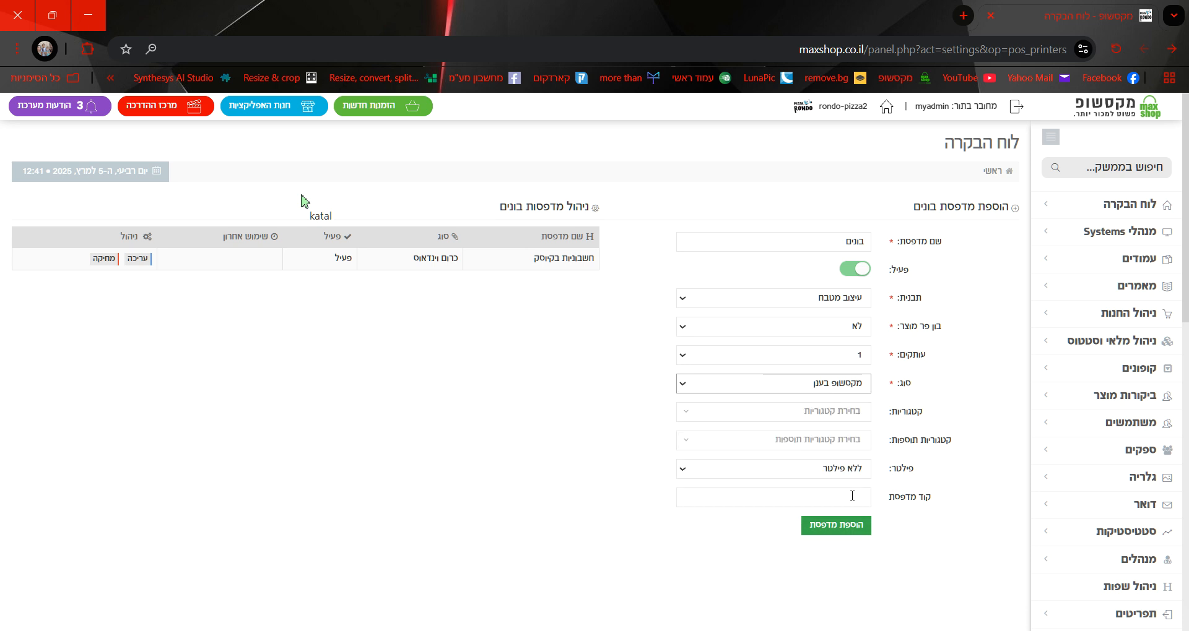
right_click(857, 498)
click(827, 325)
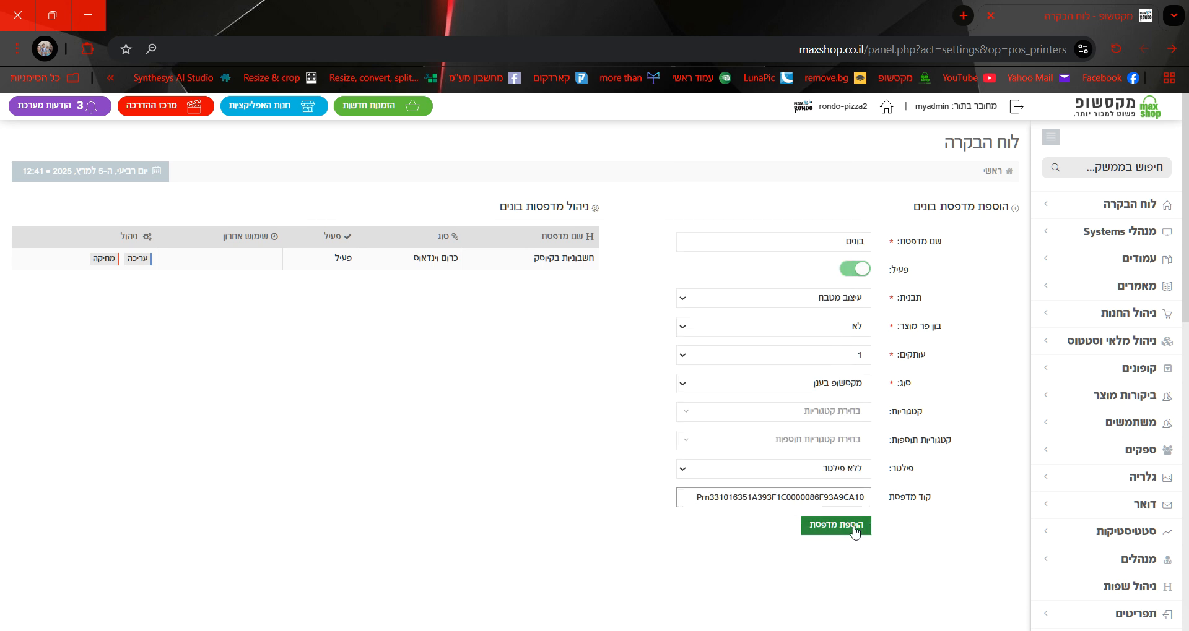
click(852, 527)
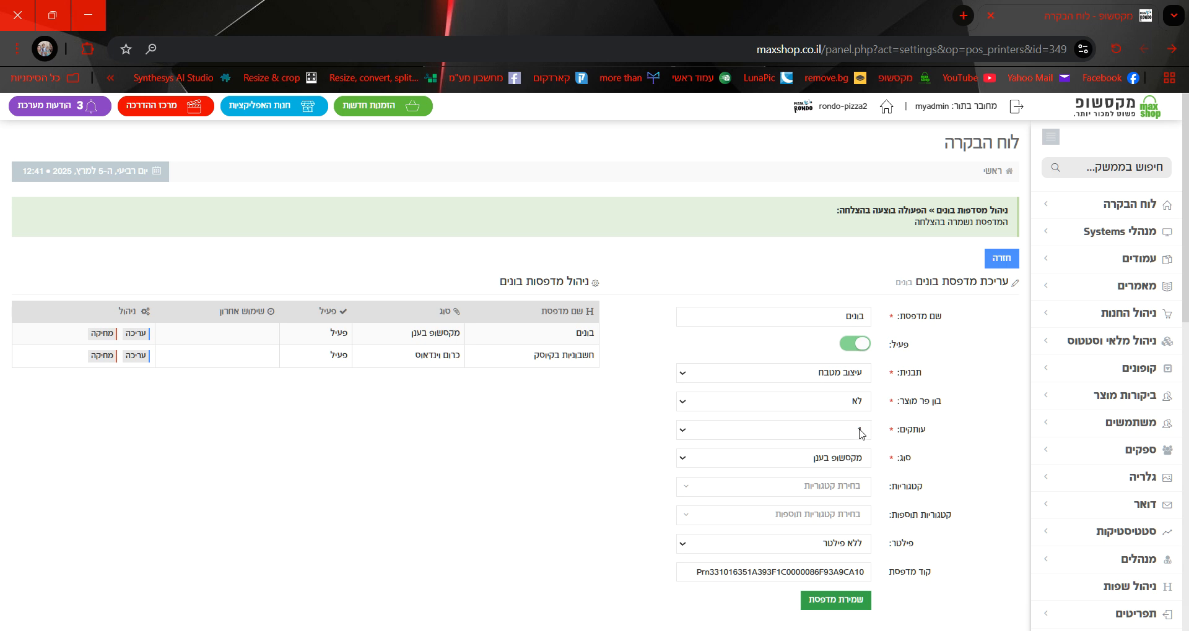
scroll(876, 433, down, 4)
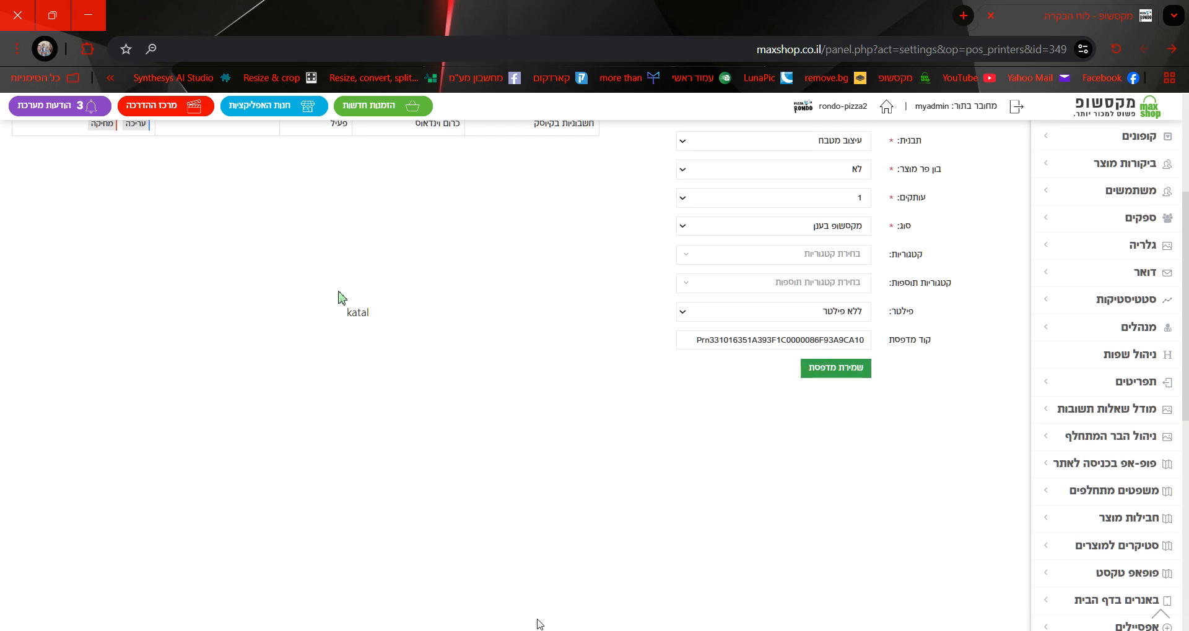